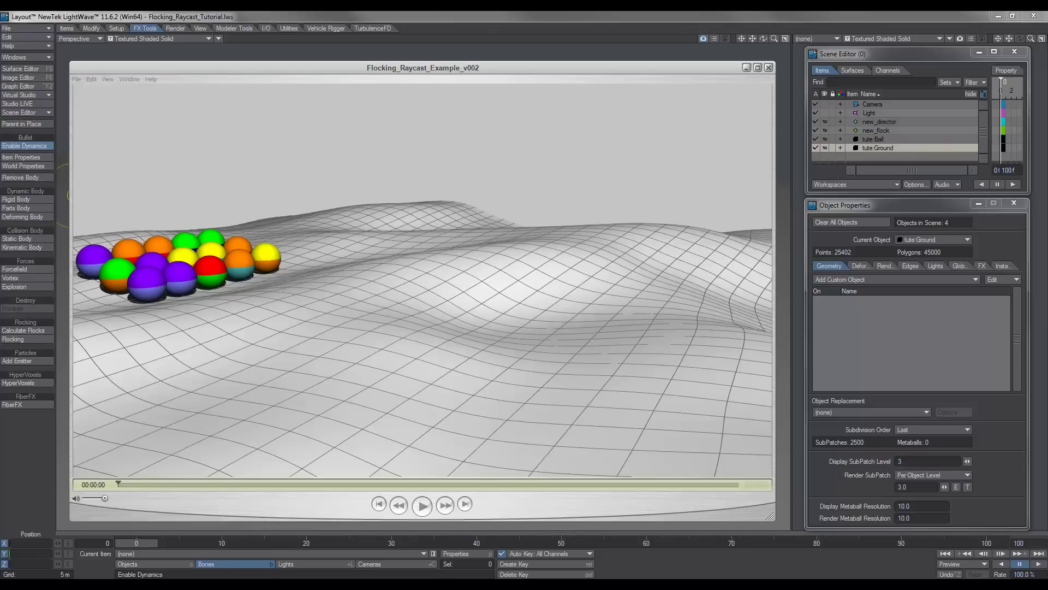
Play and stop the Flocking_Raycast_Example preview video, then close its player
click(424, 512)
click(422, 506)
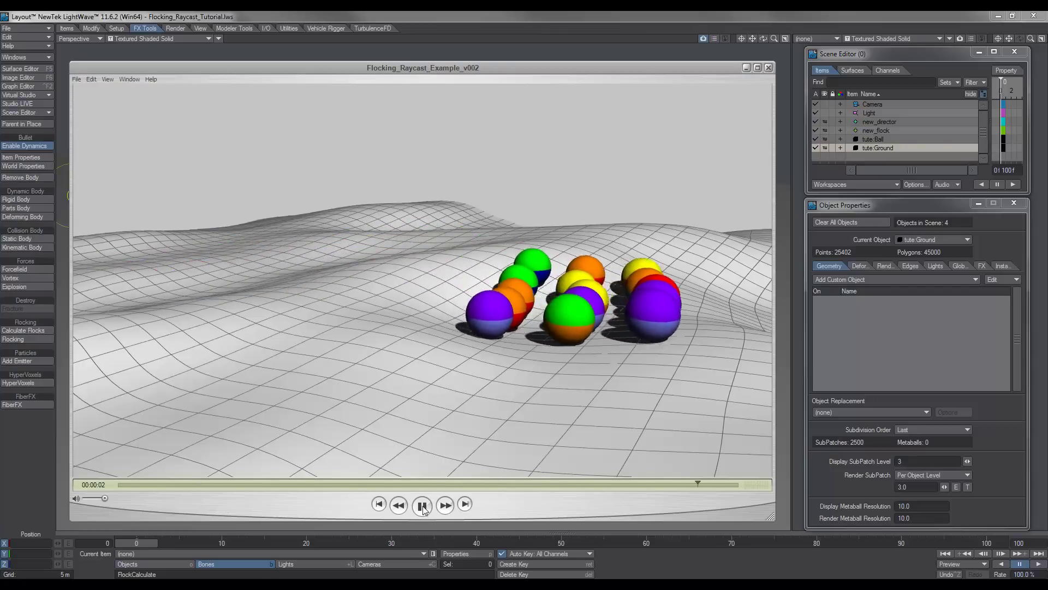
click(422, 506)
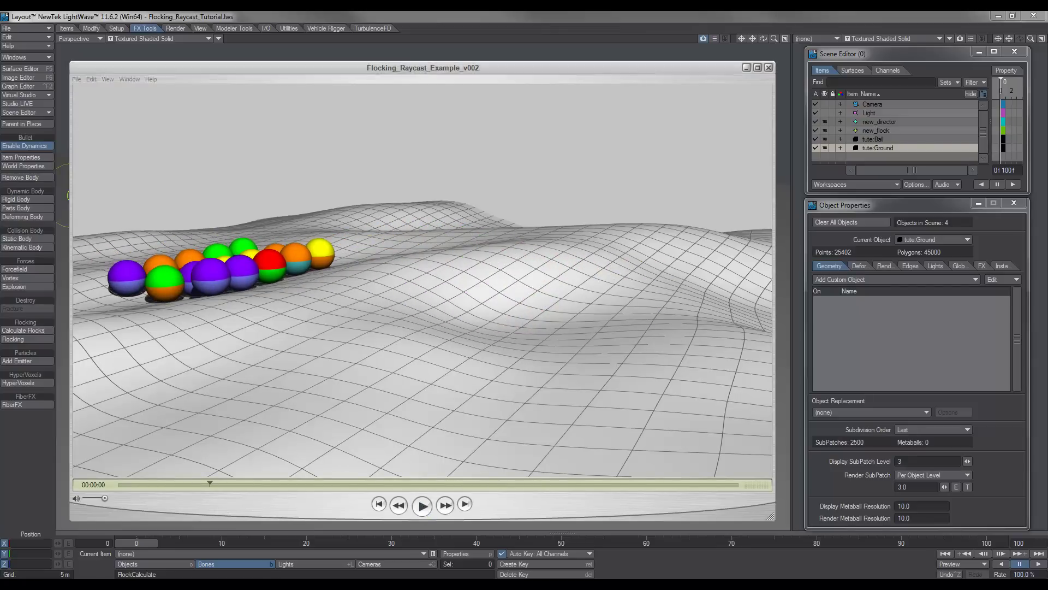
key(alt+F4)
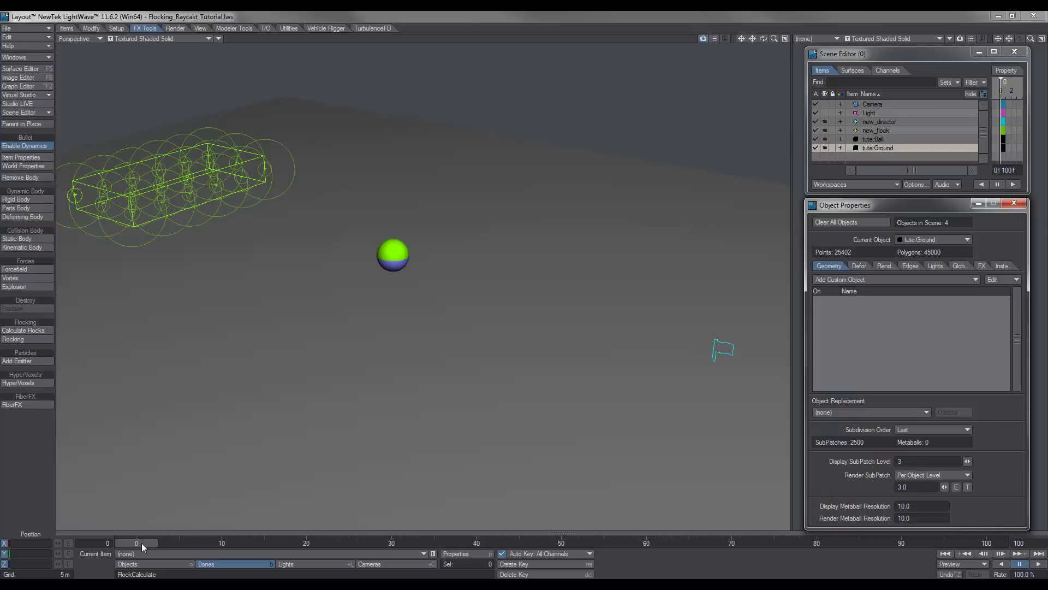
Calculate all flock motions in Flock_Master, close it, and scrub to frame 36
mouse_move(142, 543)
mouse_down()
mouse_move(298, 543)
mouse_move(137, 542)
mouse_up()
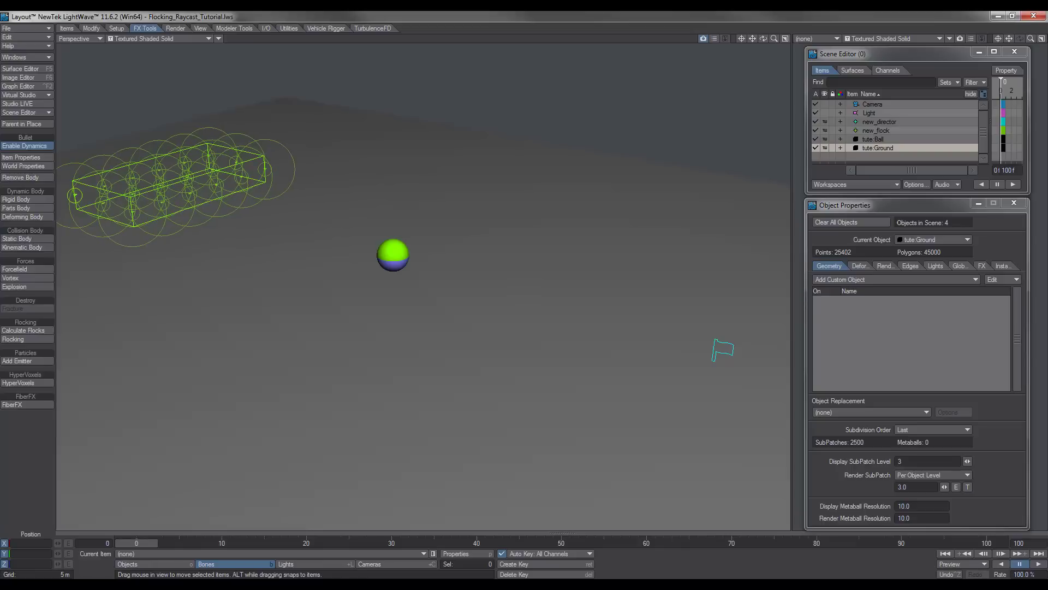
click(28, 339)
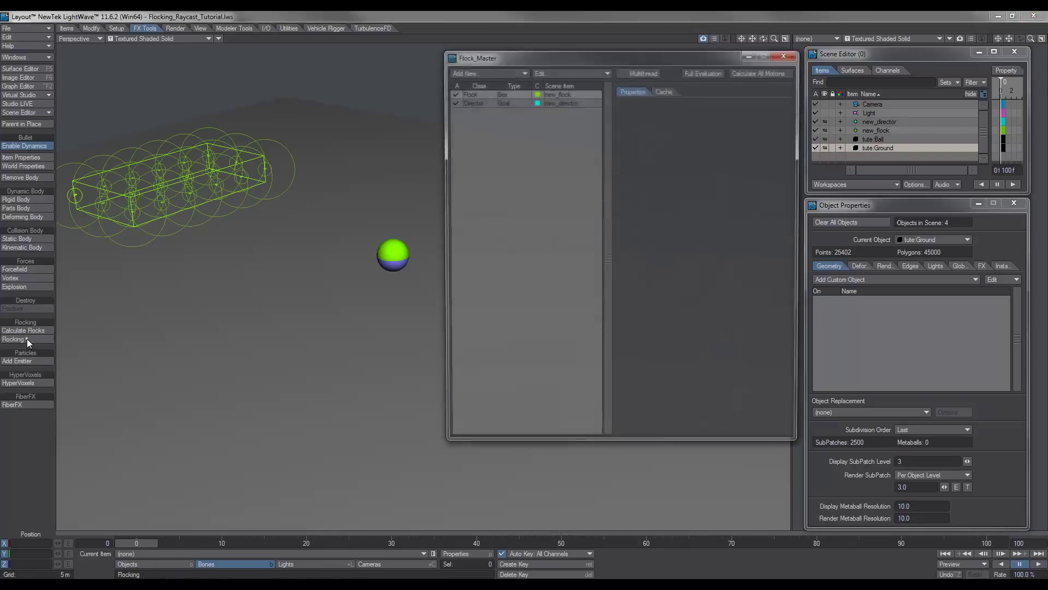
click(461, 71)
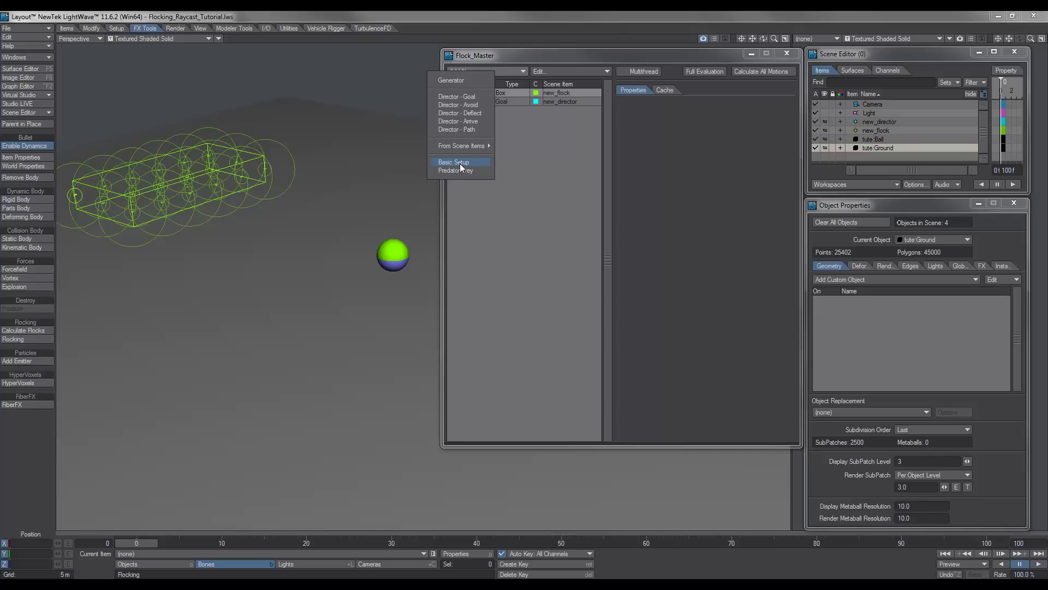
click(534, 54)
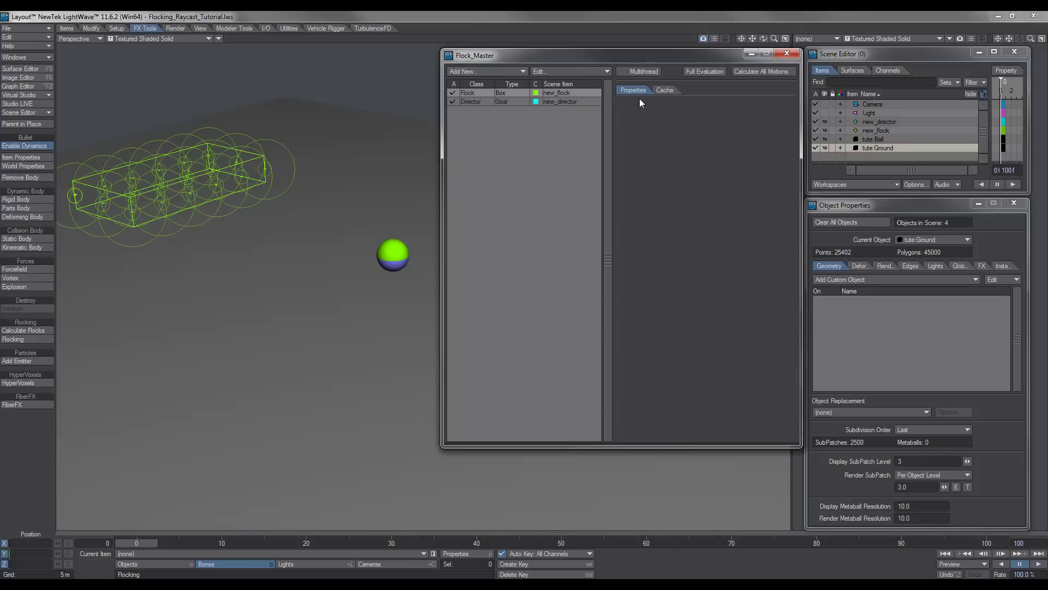
click(762, 72)
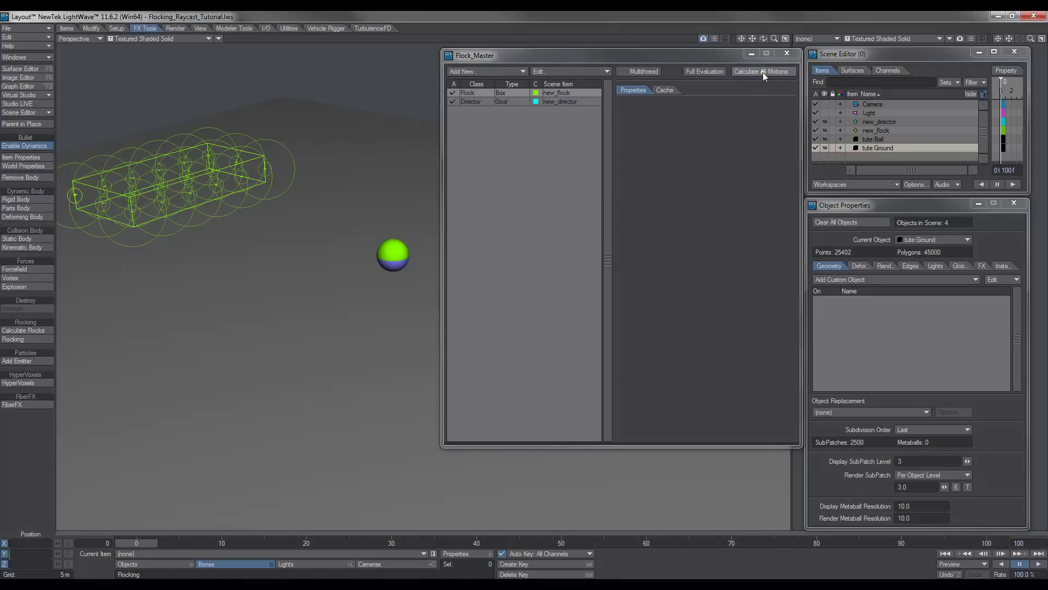
click(787, 53)
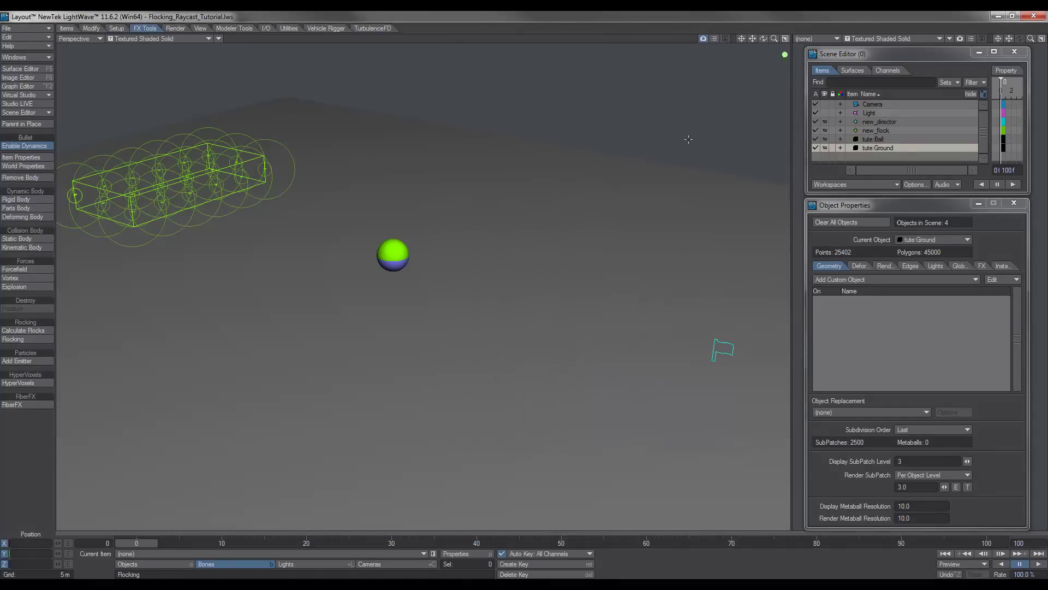
drag(145, 541, 442, 542)
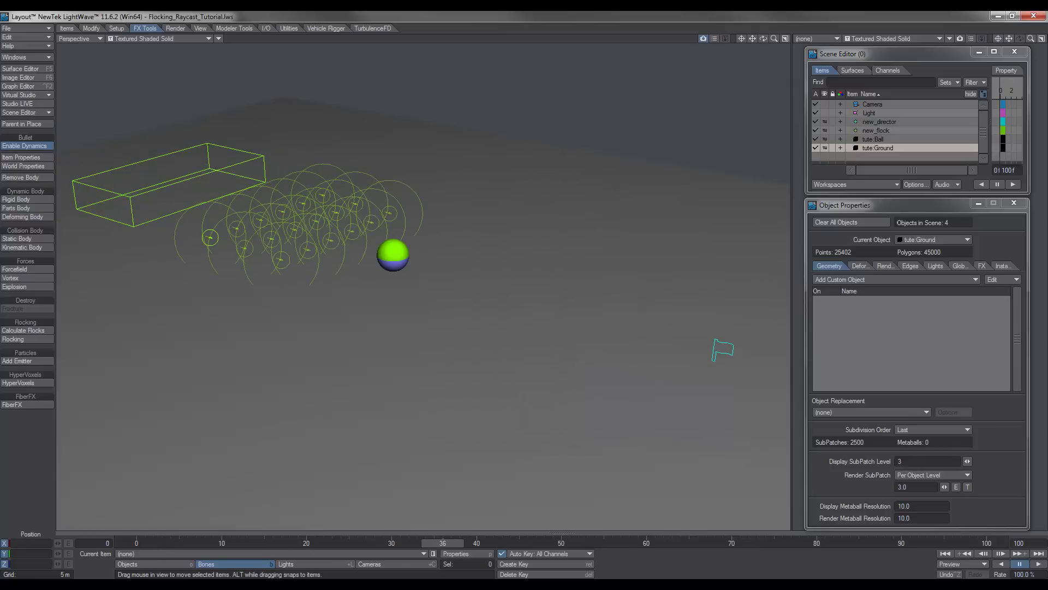
Review the Flock row's Generator and Agents settings in Flock_Master, then close it
click(32, 340)
click(471, 93)
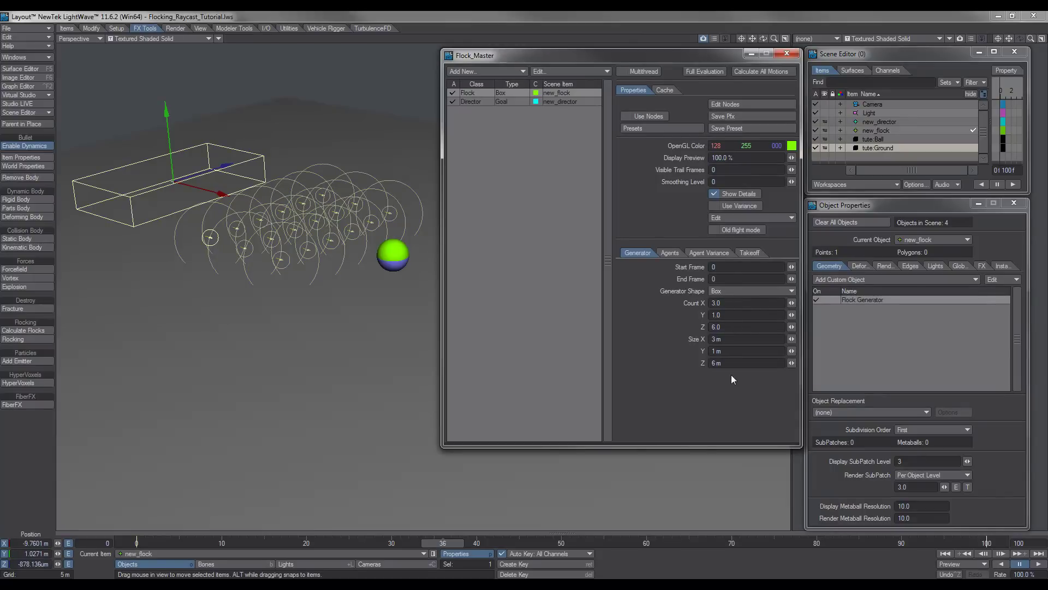
click(671, 253)
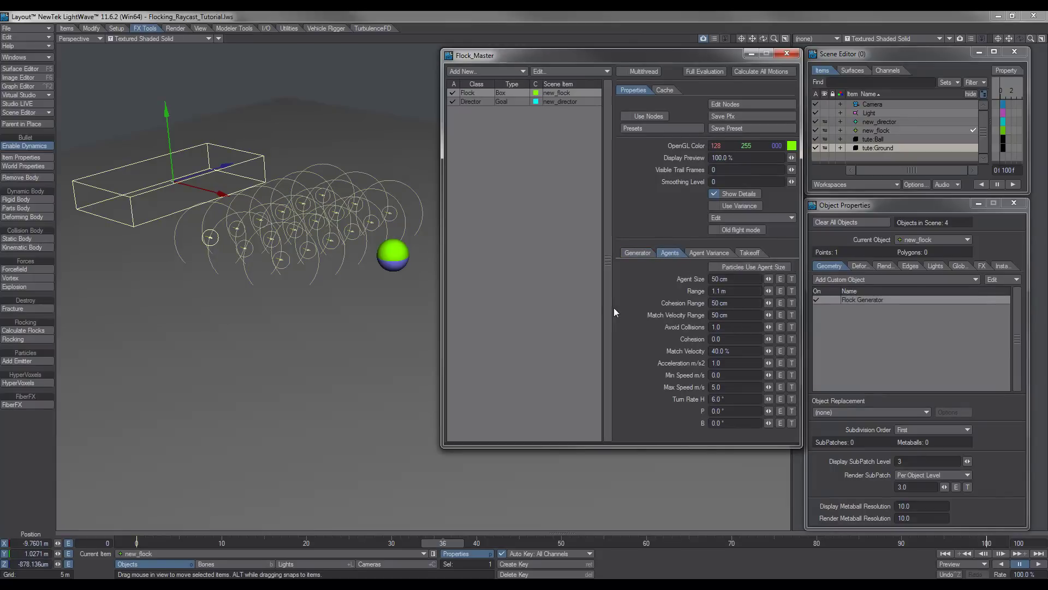
click(787, 54)
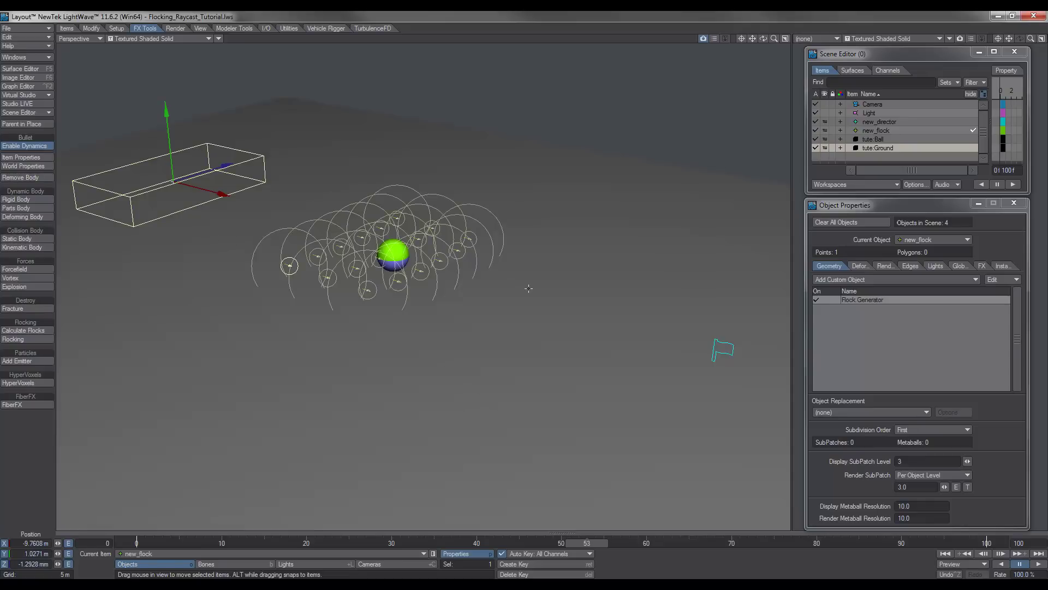
Enable node displacement on the Deform tab of tute:Ground
click(925, 240)
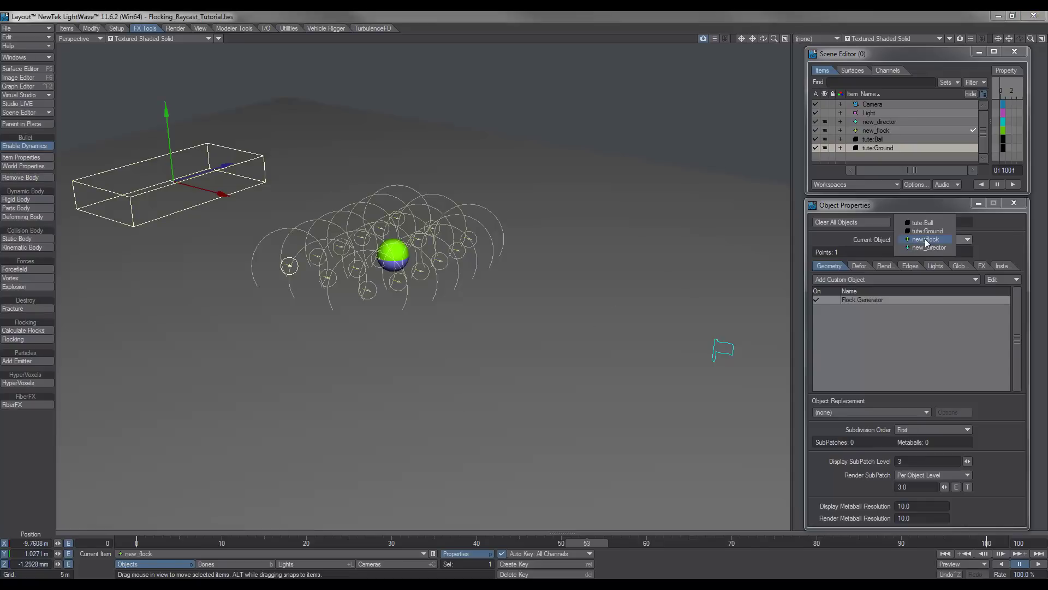
click(924, 232)
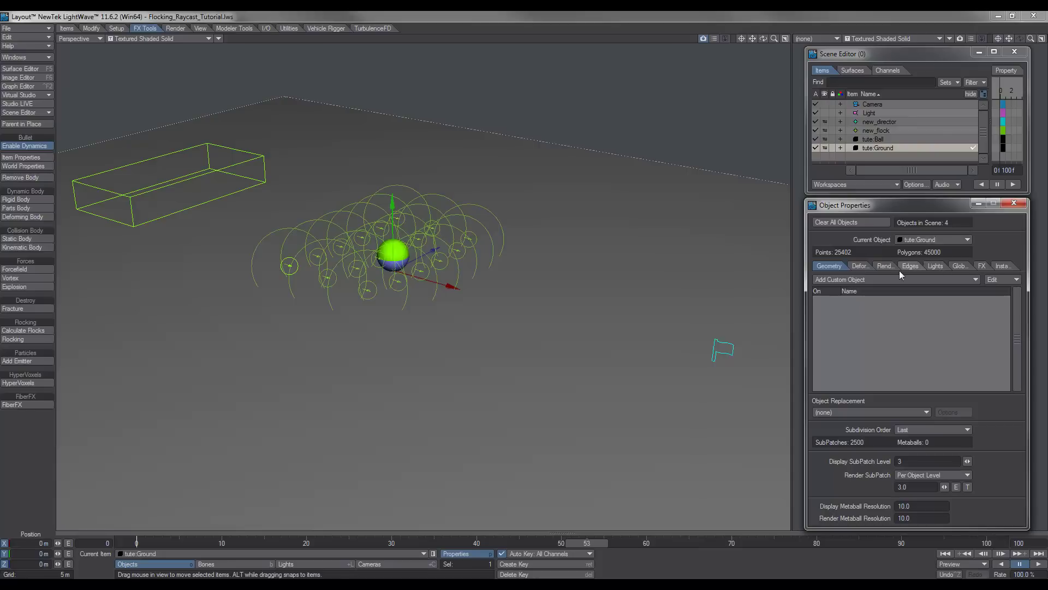
click(862, 268)
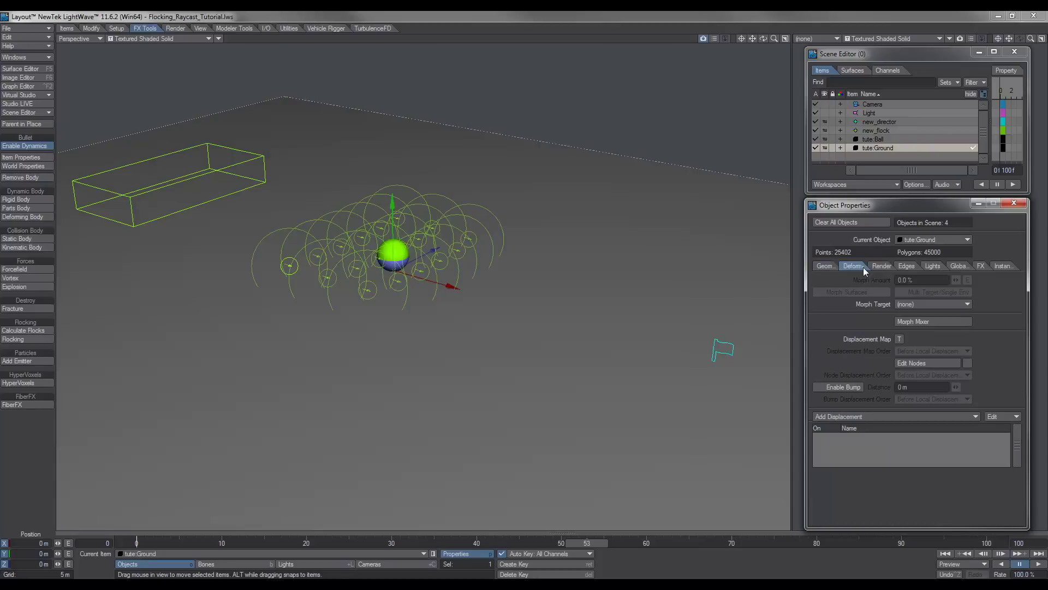
click(967, 363)
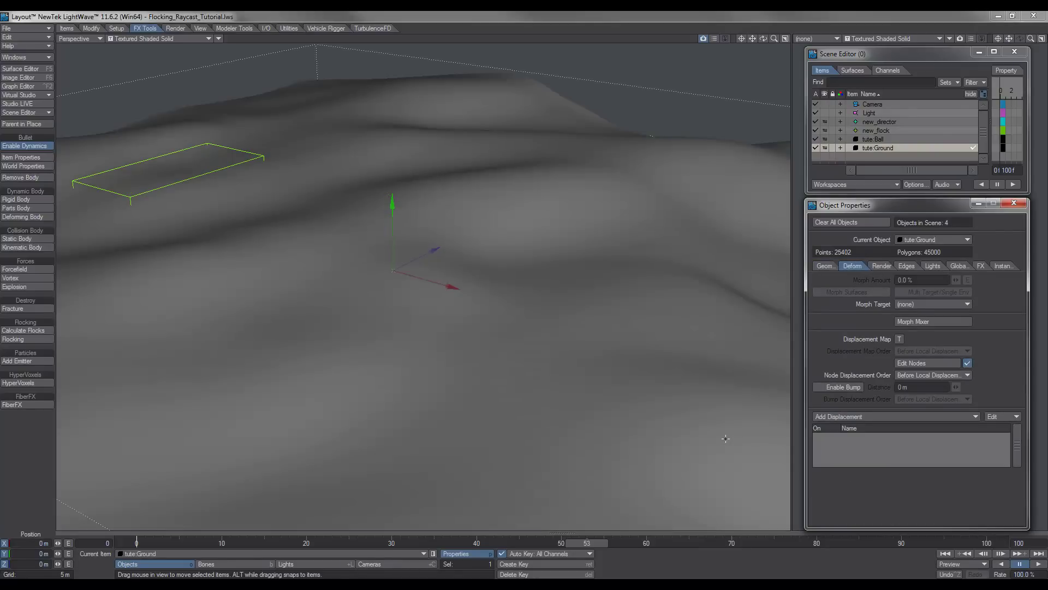
Recalculate the flocks over the displaced terrain and scrub the timeline to frame 95
drag(588, 543, 136, 542)
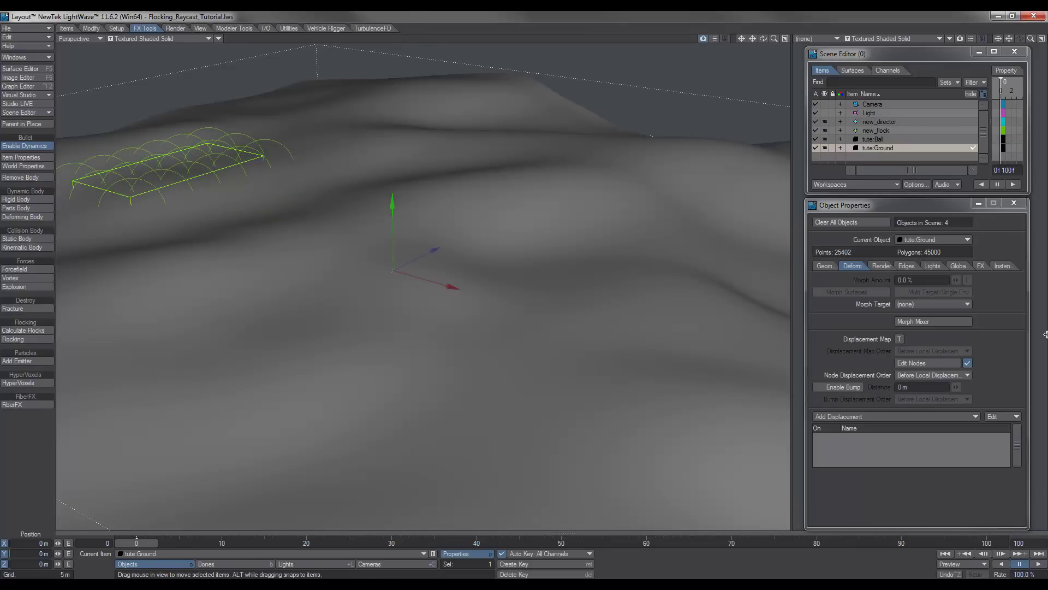
click(23, 331)
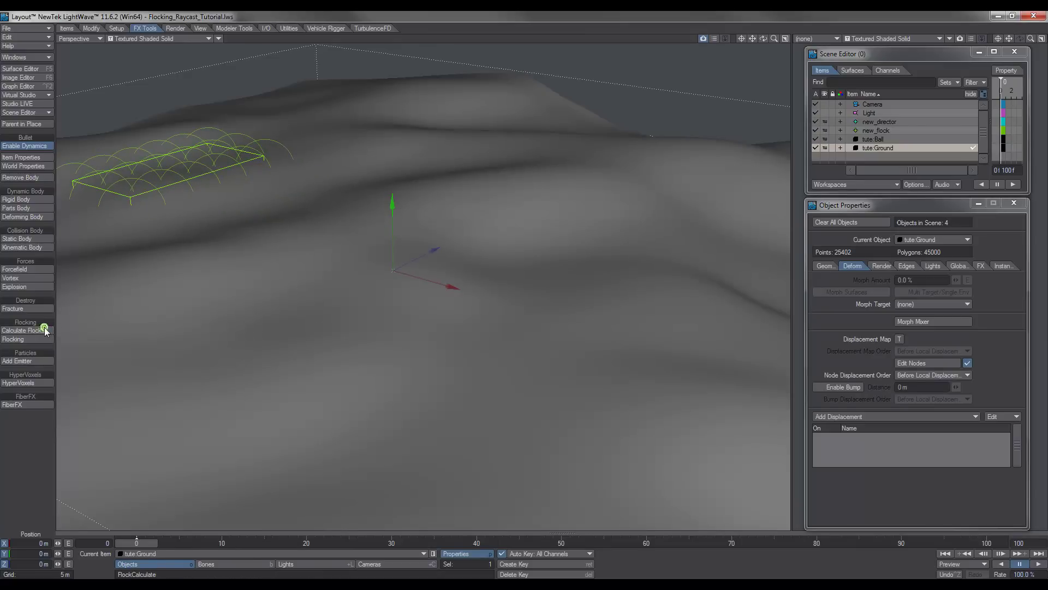
mouse_move(146, 545)
mouse_down()
mouse_move(944, 542)
mouse_move(136, 542)
mouse_up()
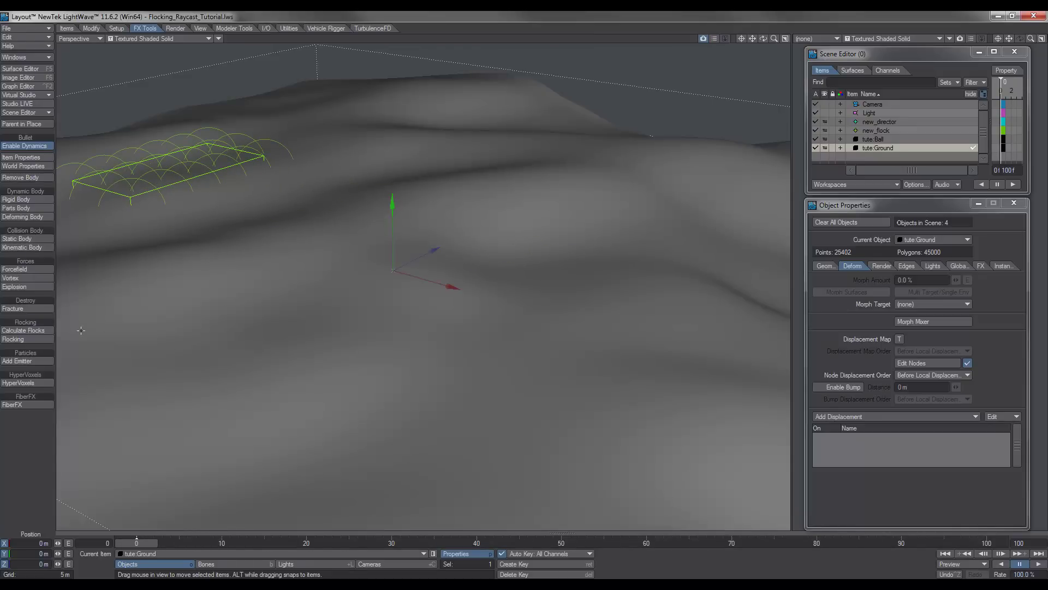
Open the Flock's Agent Control node editor and reposition its window and Agent Control node
click(39, 340)
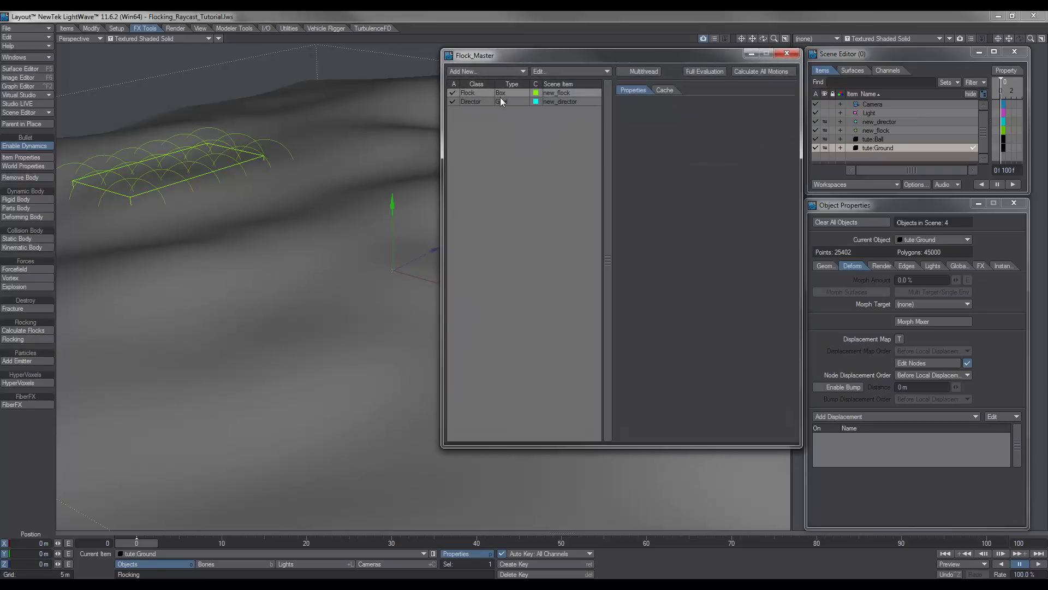
click(471, 93)
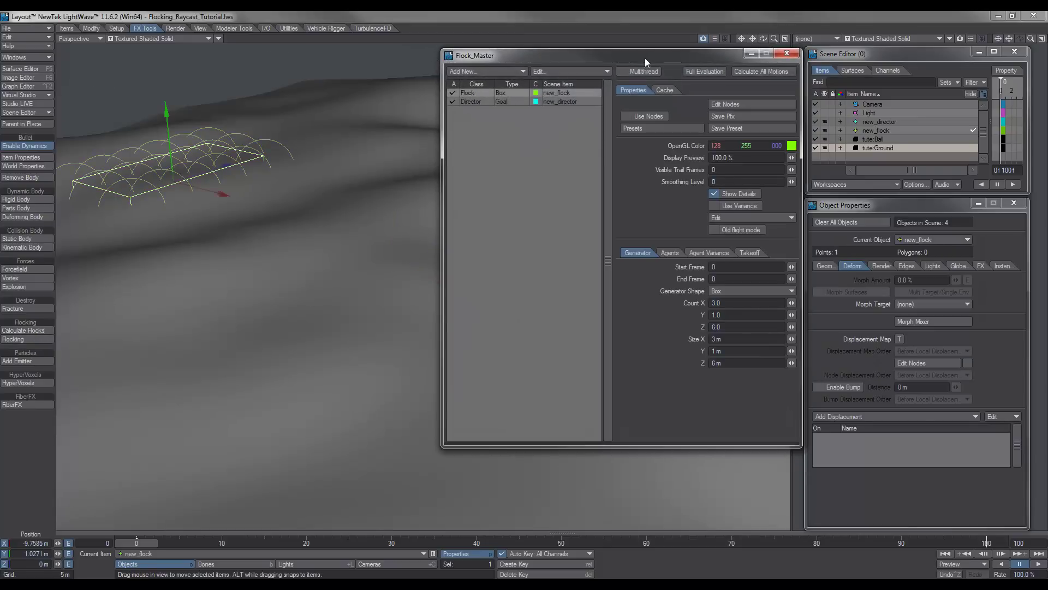
drag(646, 57, 653, 87)
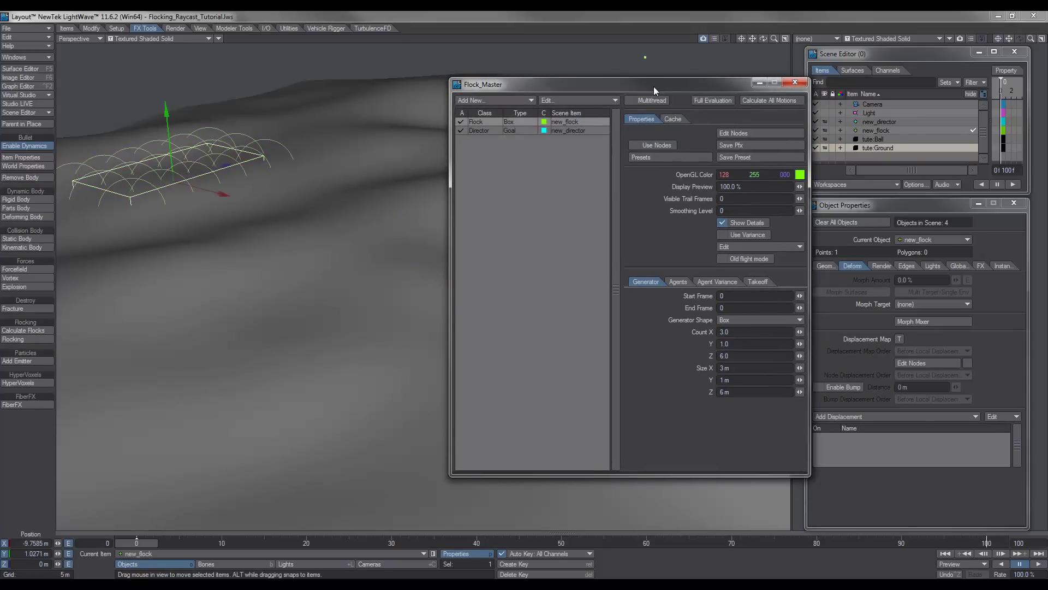
click(733, 133)
drag(652, 93, 674, 84)
drag(753, 299, 741, 280)
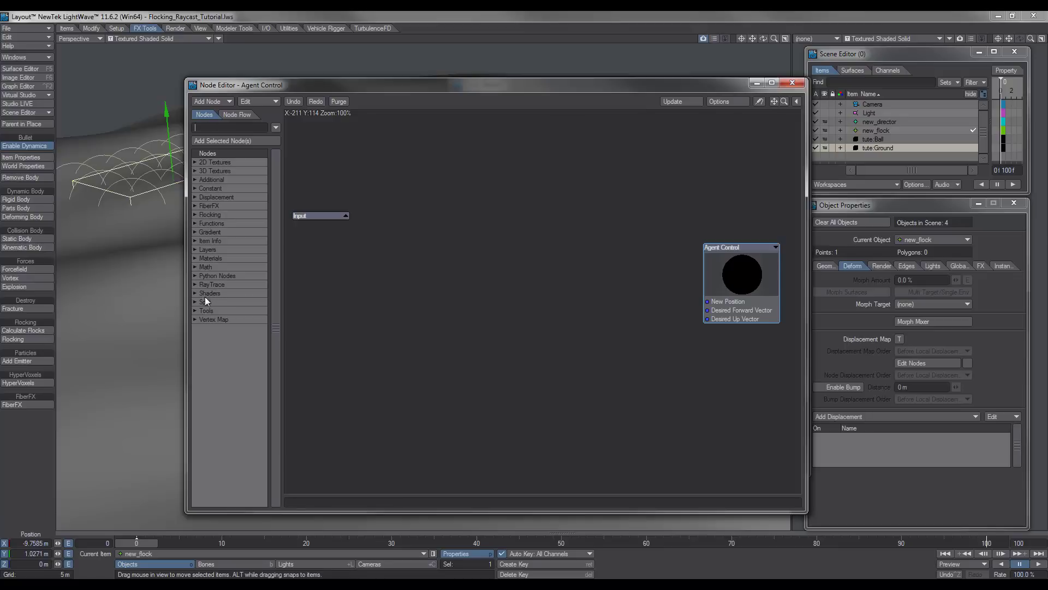
Add an AgentInfo node and a Constant Vector node, placing them beside the Input node
click(195, 215)
double_click(217, 223)
drag(546, 288, 430, 221)
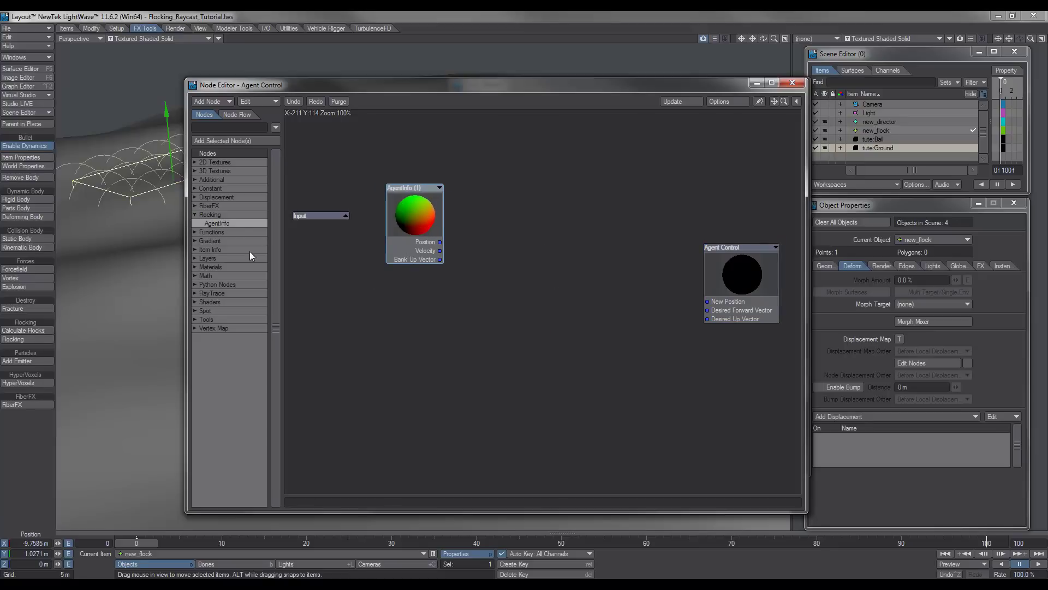
click(194, 214)
click(195, 188)
double_click(212, 250)
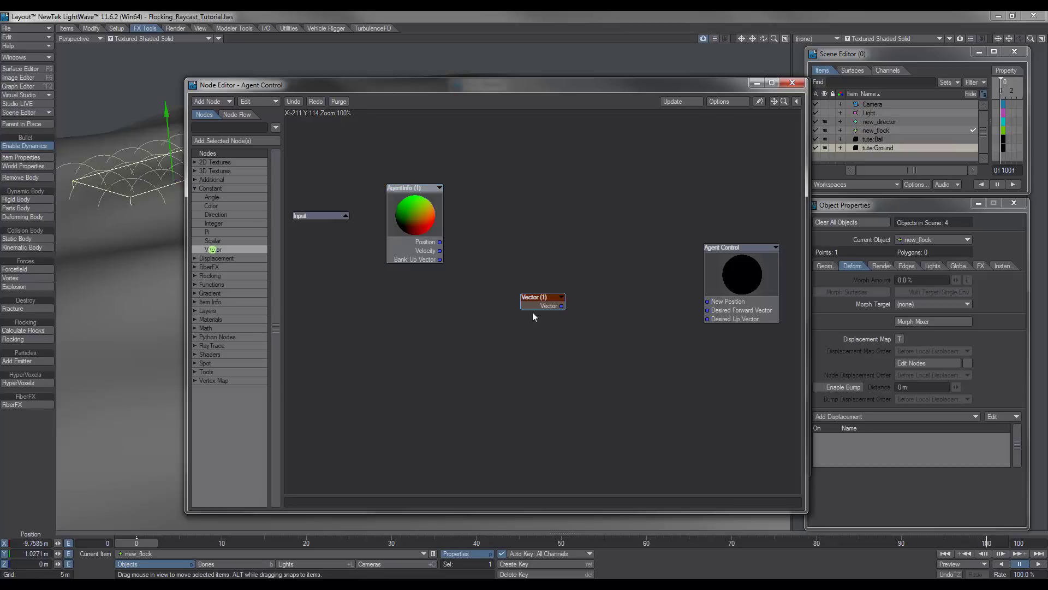
drag(534, 306, 447, 308)
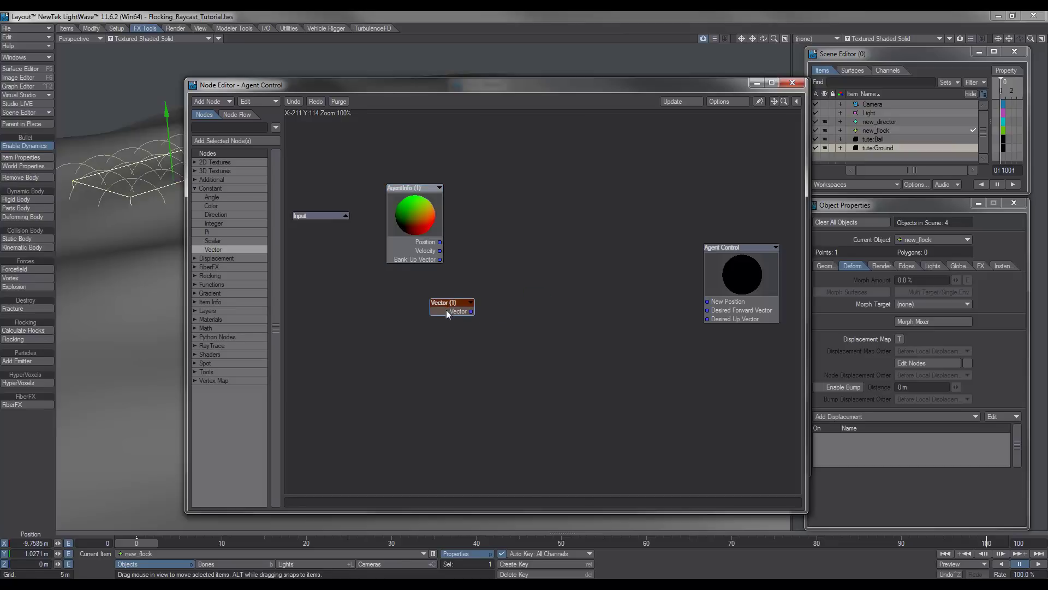
click(195, 188)
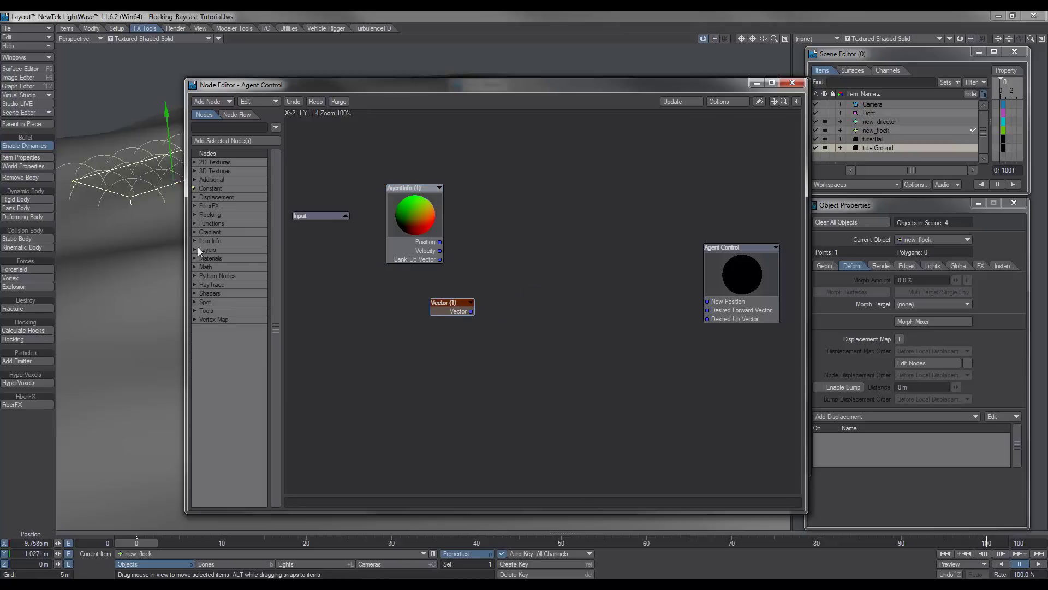
Add a Vector Subtract node and a Ray Cast Geometry node, then move Input up
click(196, 266)
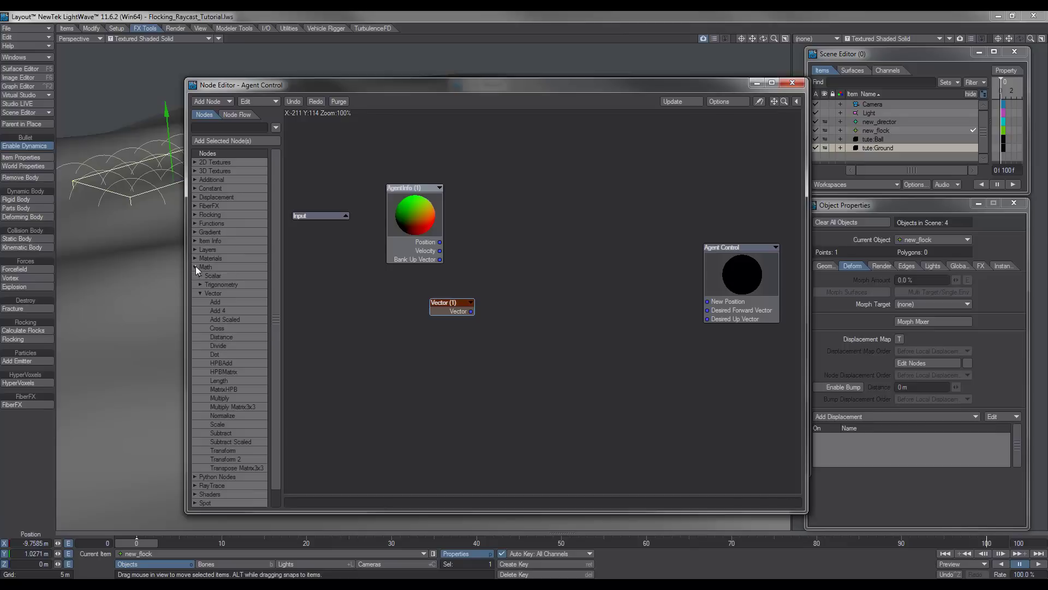
click(214, 293)
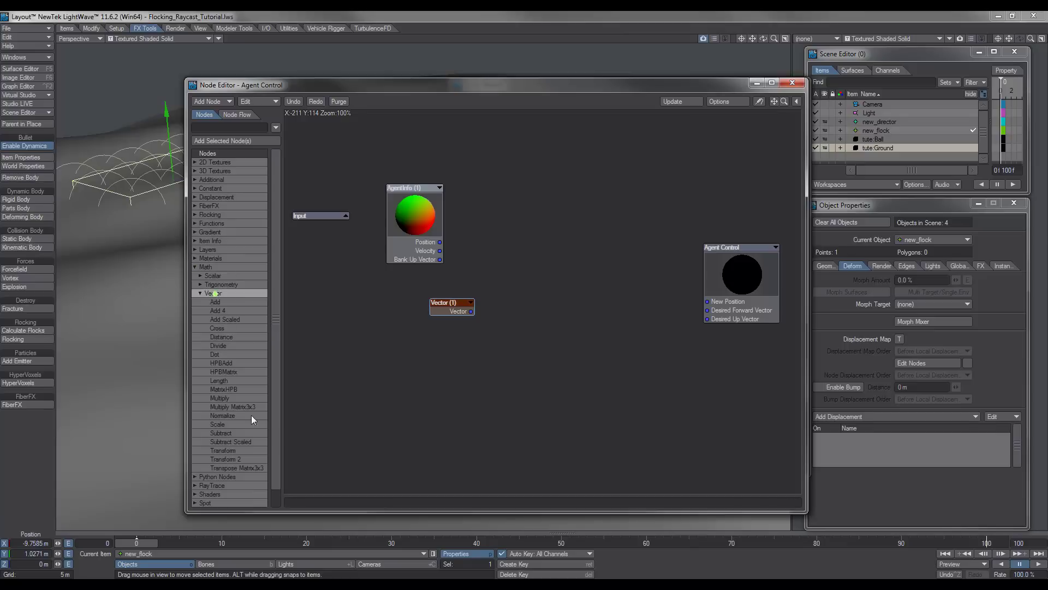
double_click(224, 432)
drag(549, 301, 539, 252)
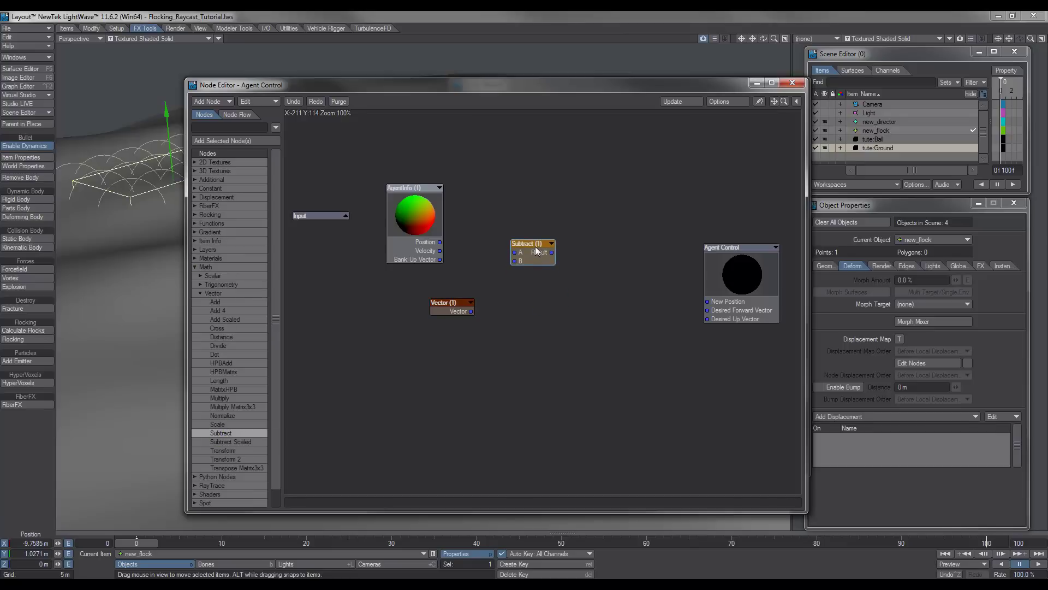
click(195, 266)
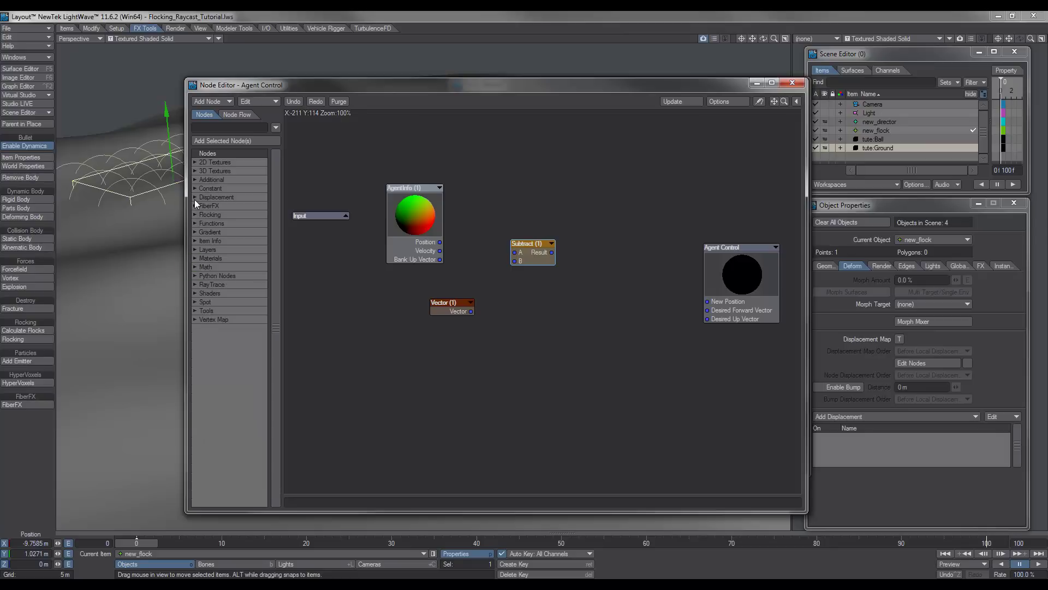
click(194, 284)
double_click(224, 293)
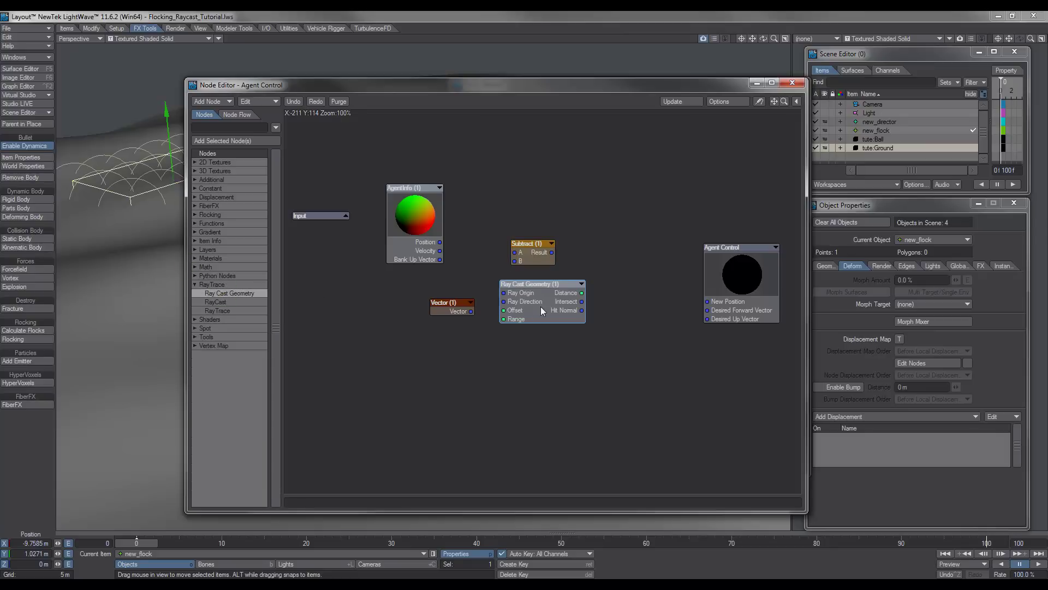
drag(541, 306, 627, 292)
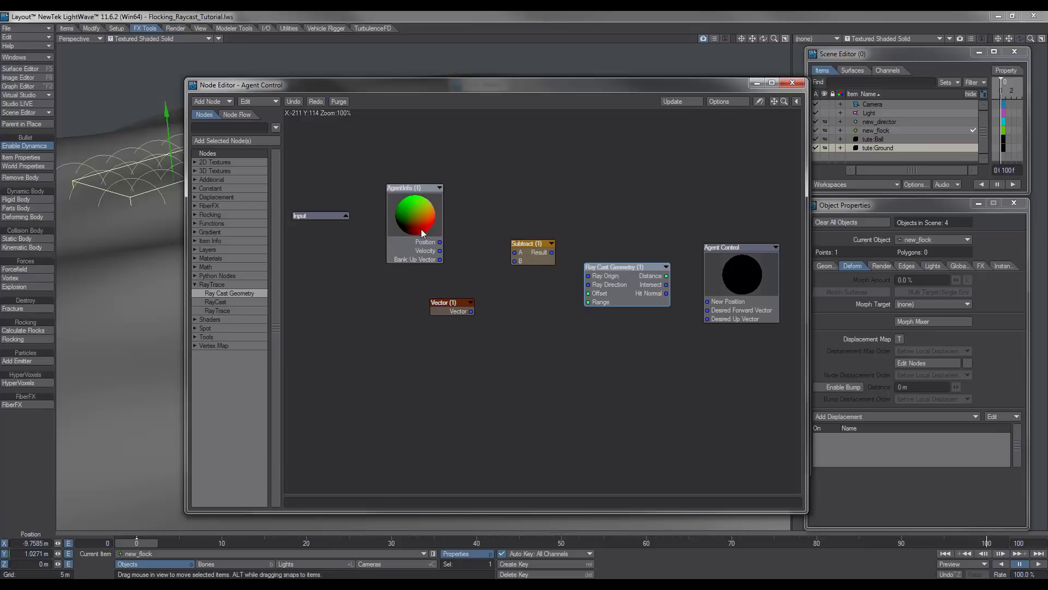
drag(339, 217, 407, 145)
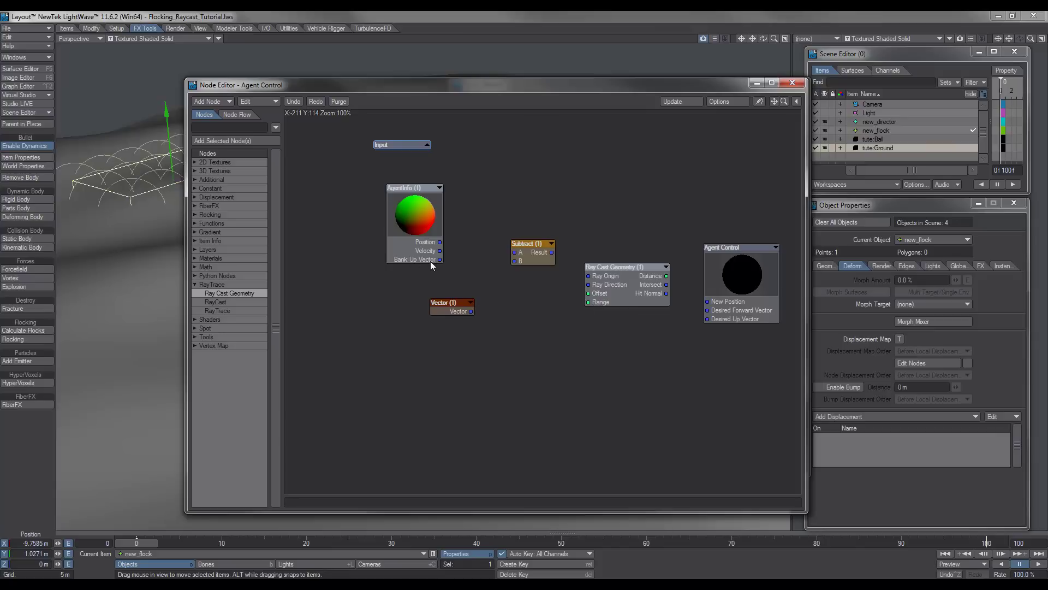
Wire AgentInfo Position to Subtract A, and the Vector to Subtract B and Ray Direction
click(414, 229)
drag(438, 244, 515, 254)
click(448, 310)
drag(470, 311, 514, 261)
drag(471, 311, 590, 283)
Wire Subtract Result to Ray Origin and Intersect to Agent Control's New Position
click(530, 246)
drag(552, 253, 589, 276)
drag(722, 285, 723, 260)
drag(665, 287, 683, 278)
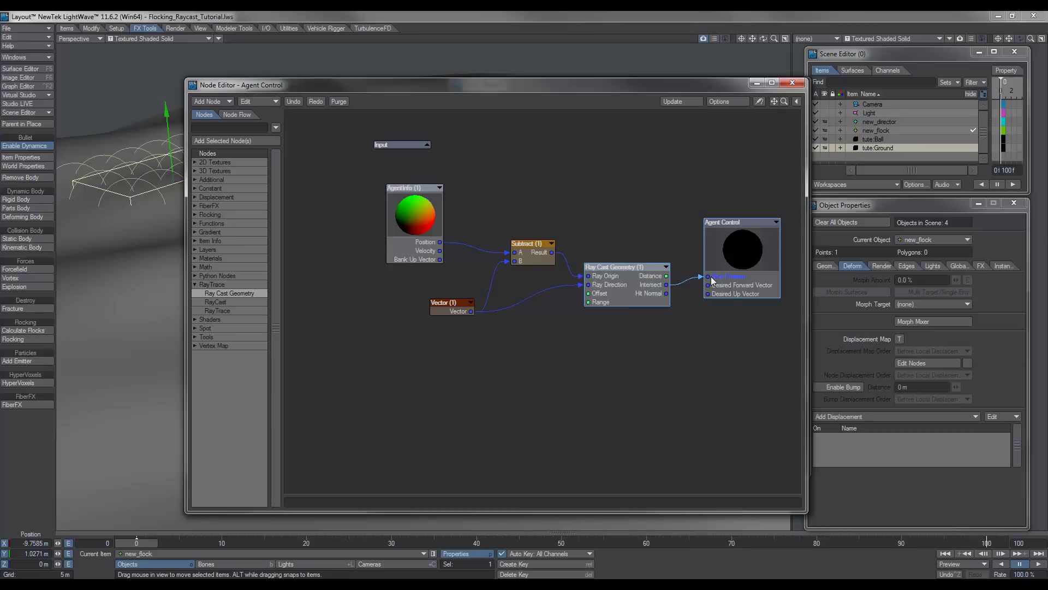
drag(711, 277, 710, 276)
Mark tute.Ground Active in the Ray Cast Geometry node's RayCast Objects settings
double_click(624, 275)
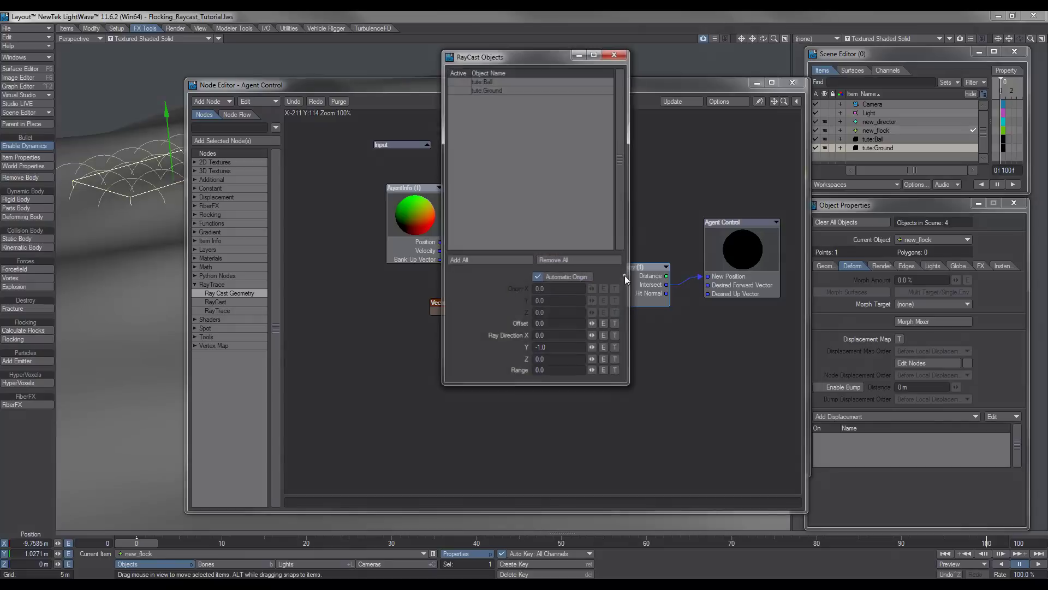
drag(536, 56, 446, 133)
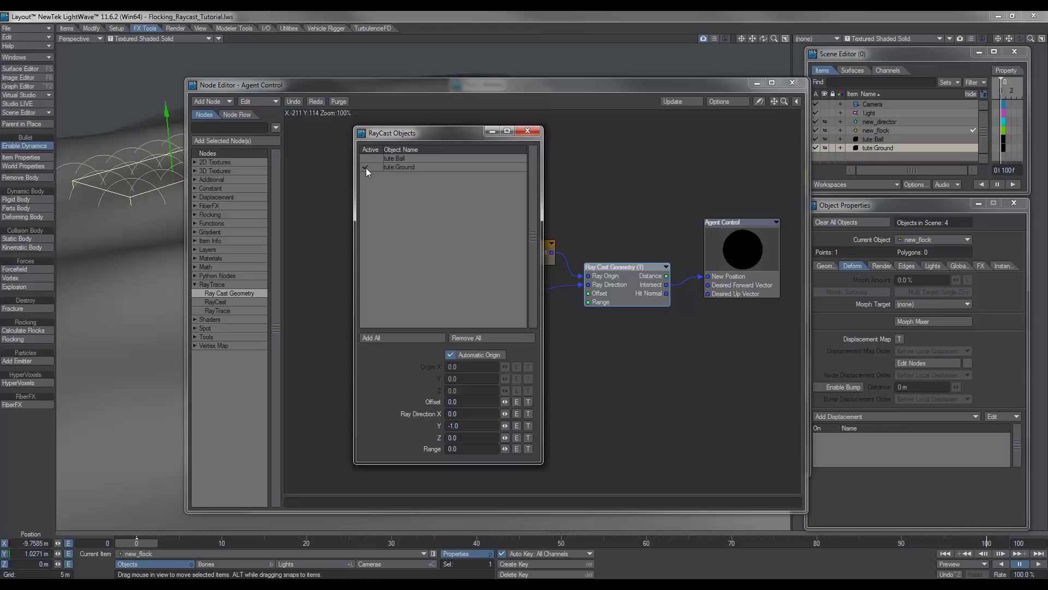
click(528, 131)
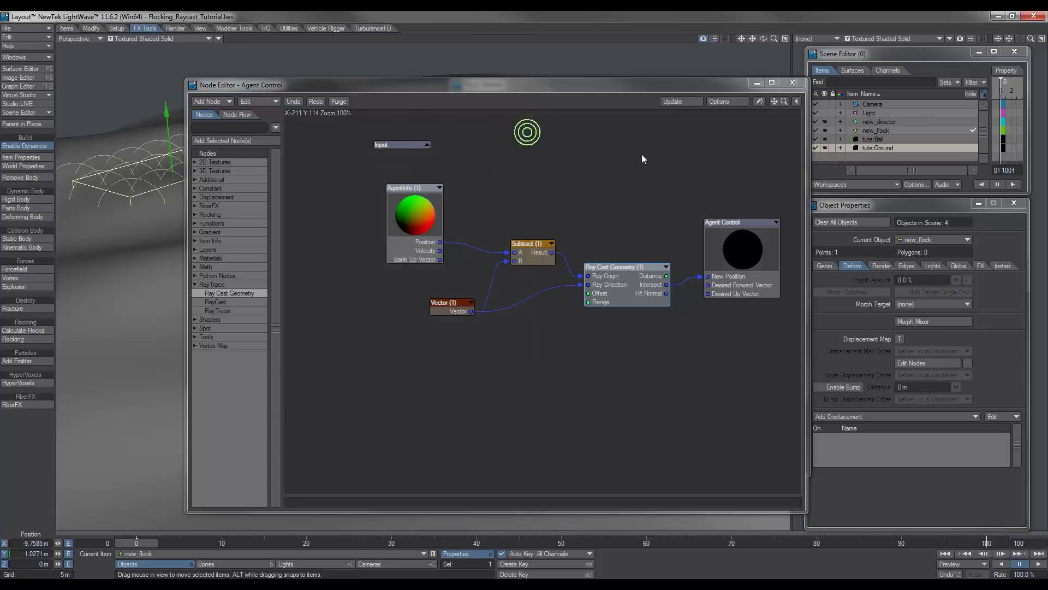
Close the Node Editor, recalculate all flock motions, and preview the frames
drag(426, 218, 447, 221)
click(792, 83)
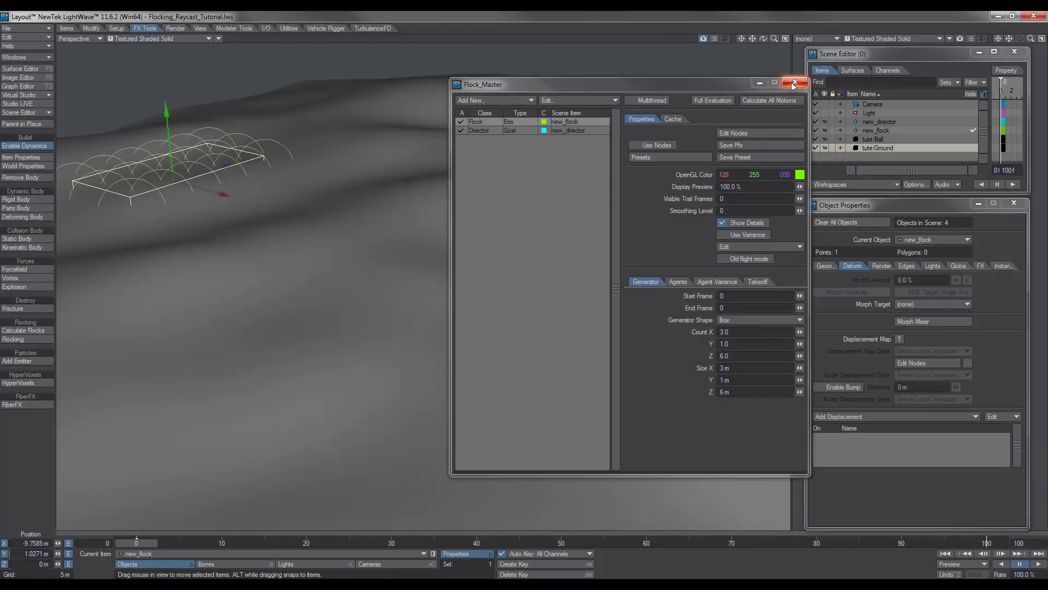
click(779, 102)
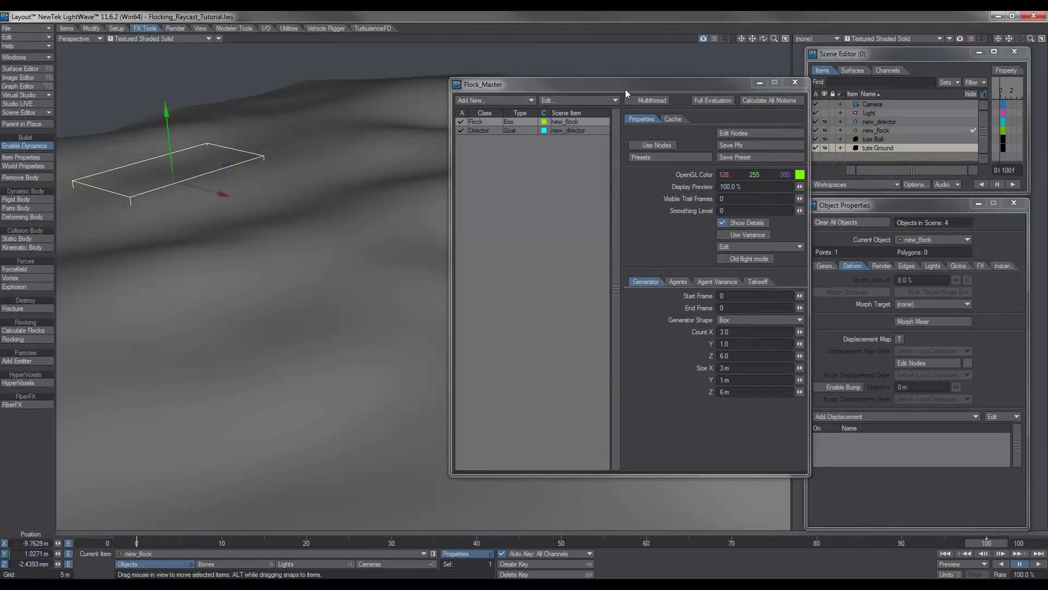
drag(626, 87, 800, 129)
drag(469, 540, 498, 536)
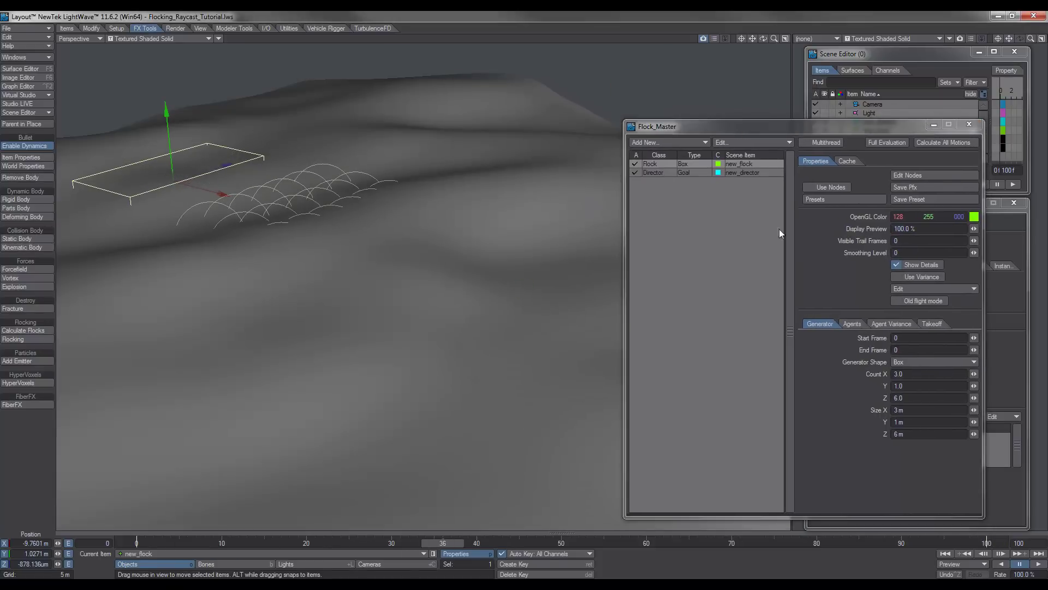
Enable Use Nodes, recalculate the flock motions, and close Flock_Master
click(808, 187)
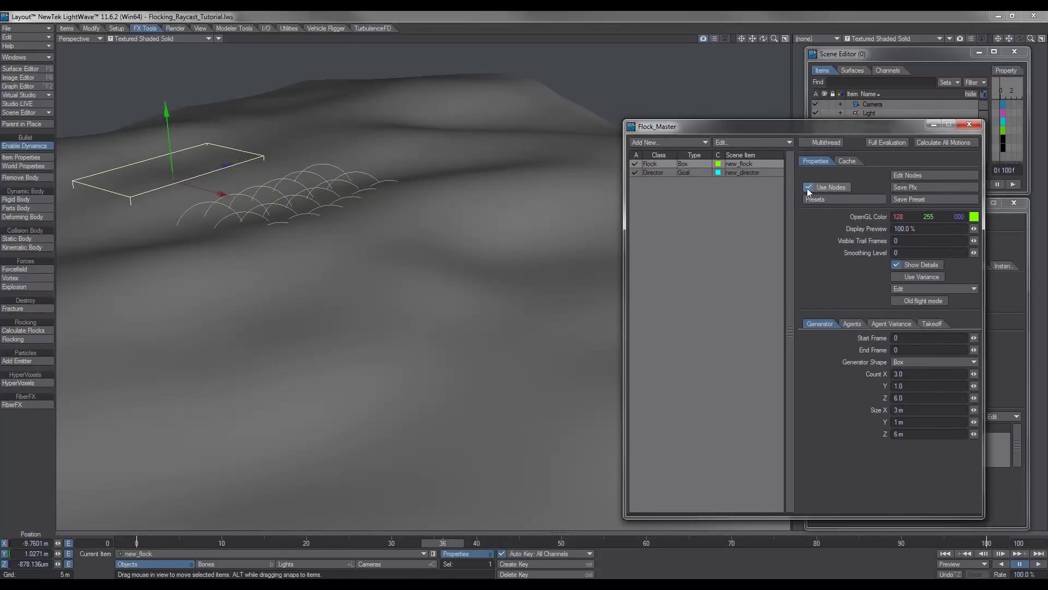
click(935, 143)
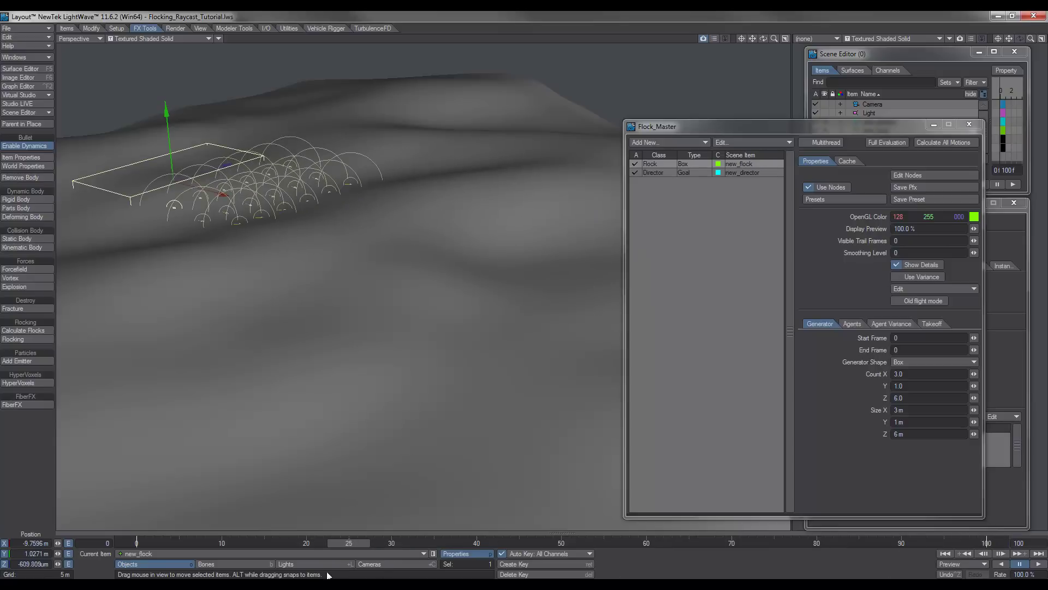
click(257, 566)
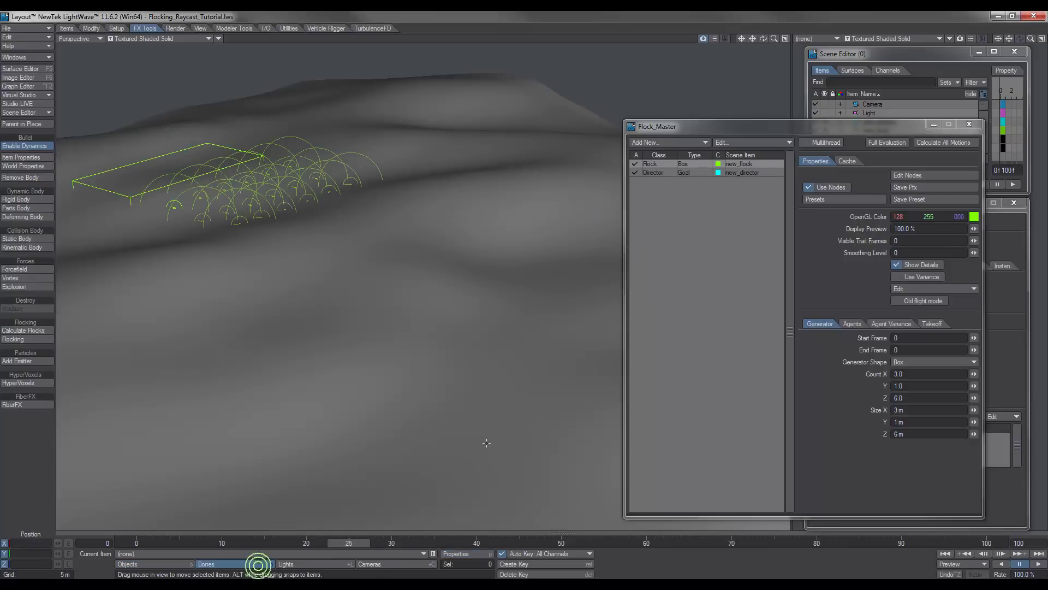
click(969, 126)
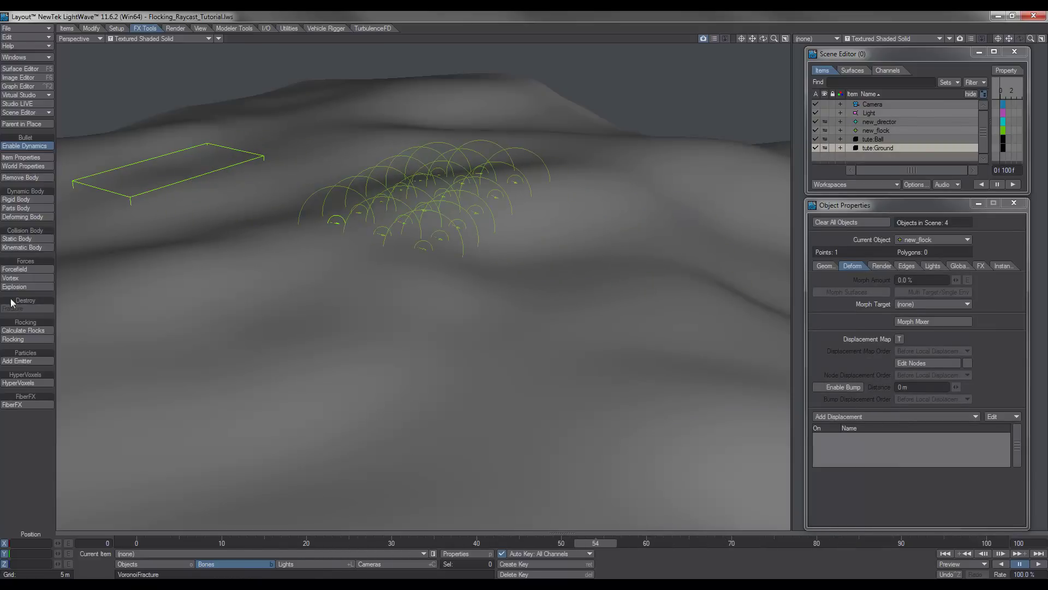
Open the Flock's agent node graph and select all its nodes
click(47, 337)
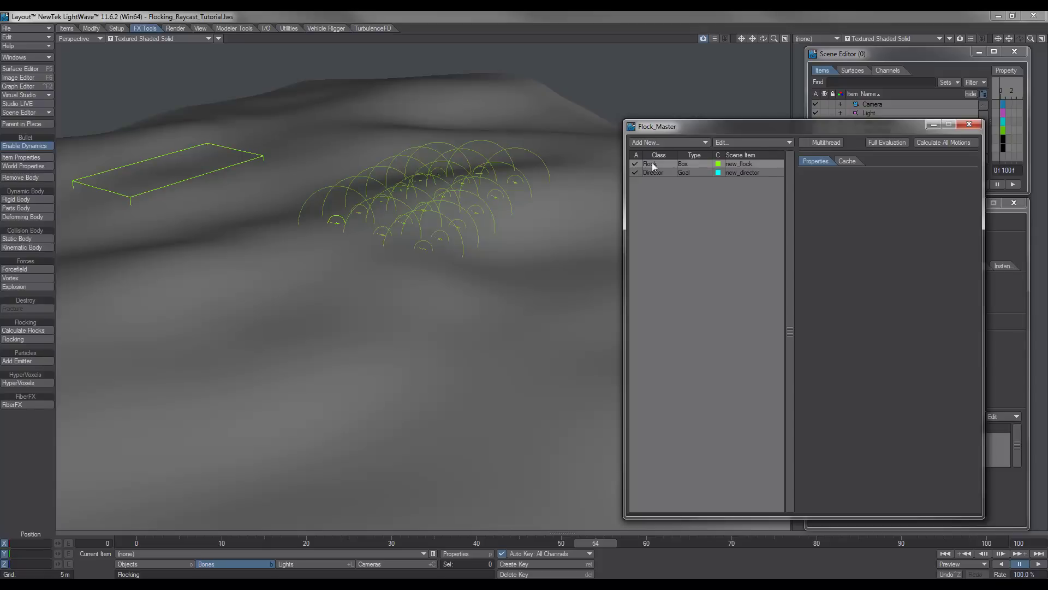
drag(690, 130, 606, 117)
click(565, 150)
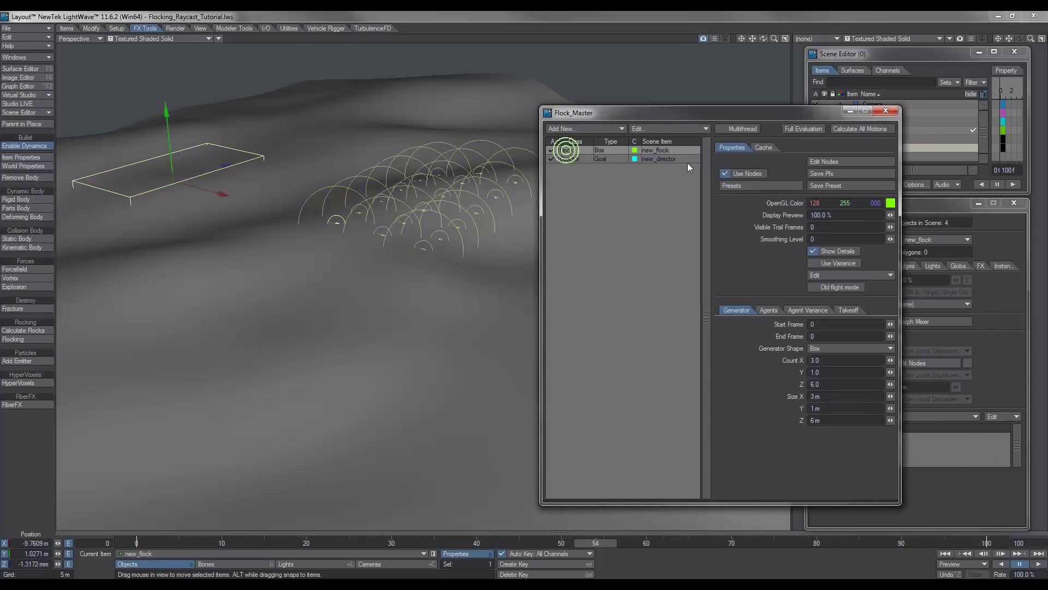
click(823, 162)
drag(371, 178, 658, 344)
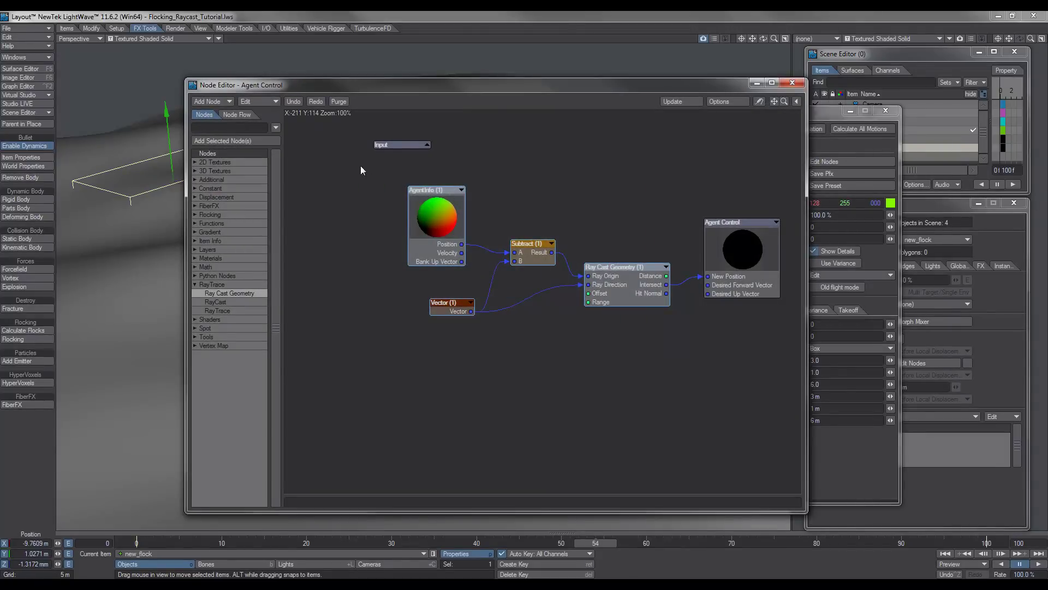
Export the selected nodes as Raycast_Flock in the Nodes folder
click(268, 104)
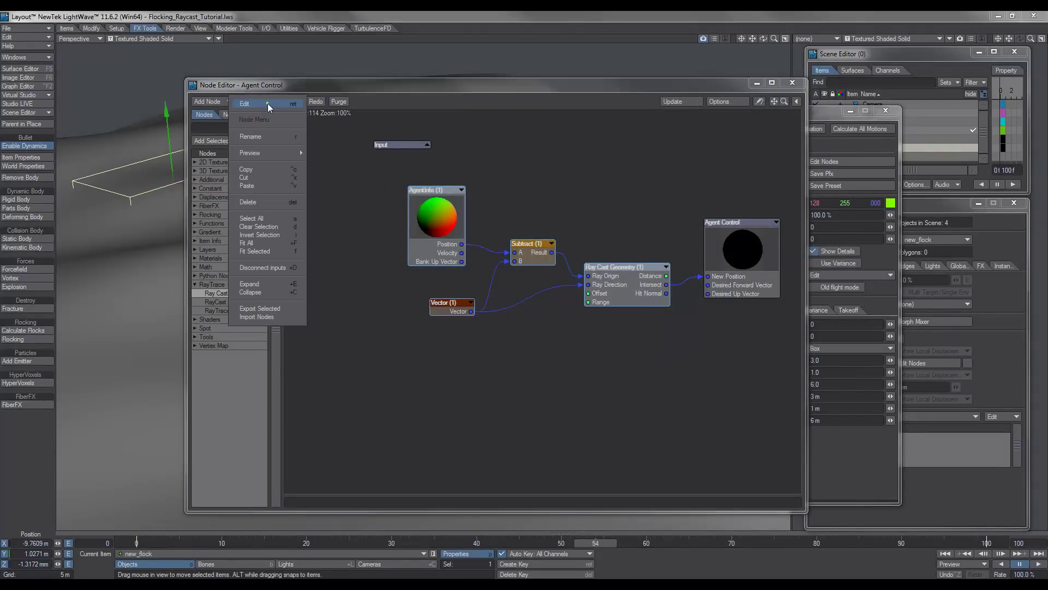
click(261, 309)
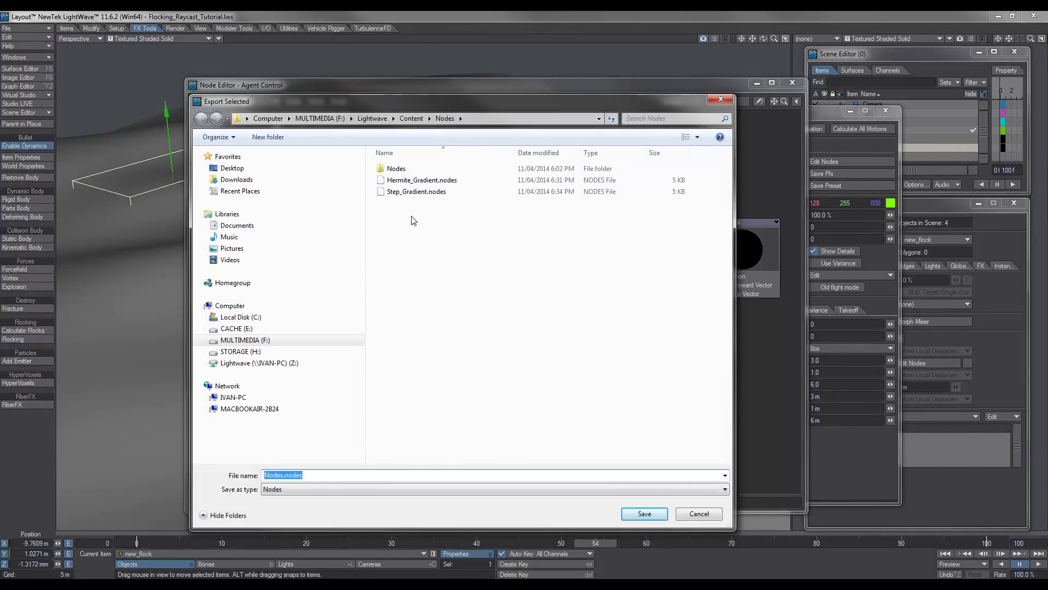
text(Raycast_Flock)
click(658, 516)
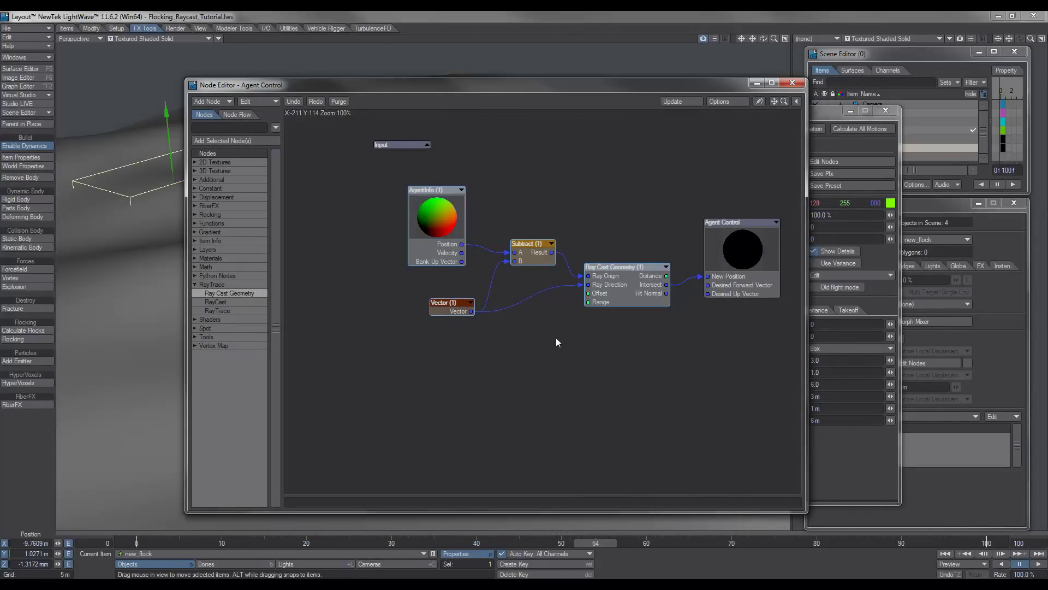
Replace the ray-cast nodes with fresh ones imported from Raycast_Flock.nod, and tidy their placement
drag(356, 175, 634, 350)
key(Delete)
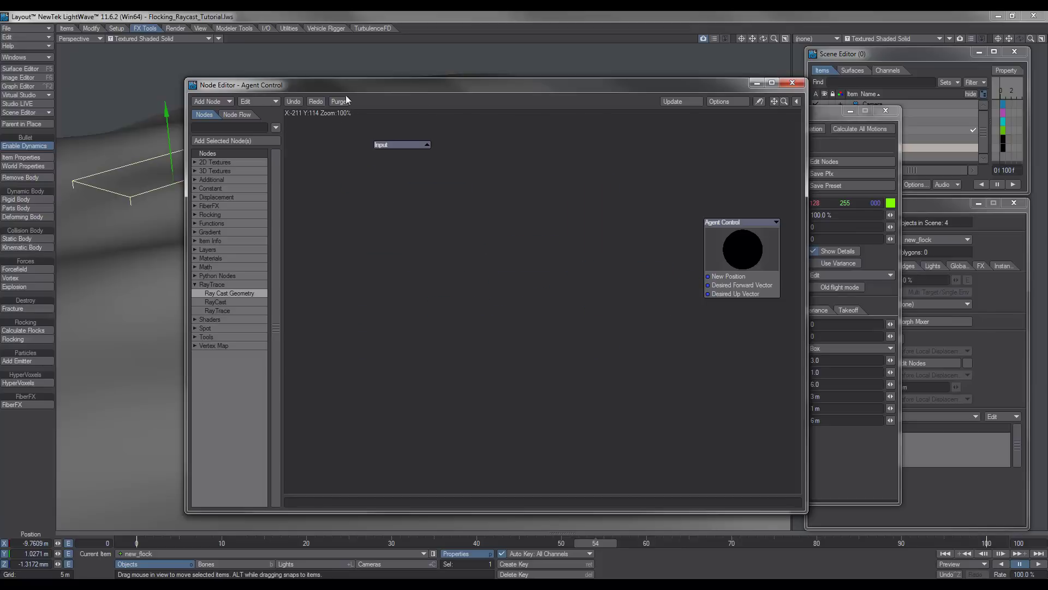
click(250, 103)
click(257, 317)
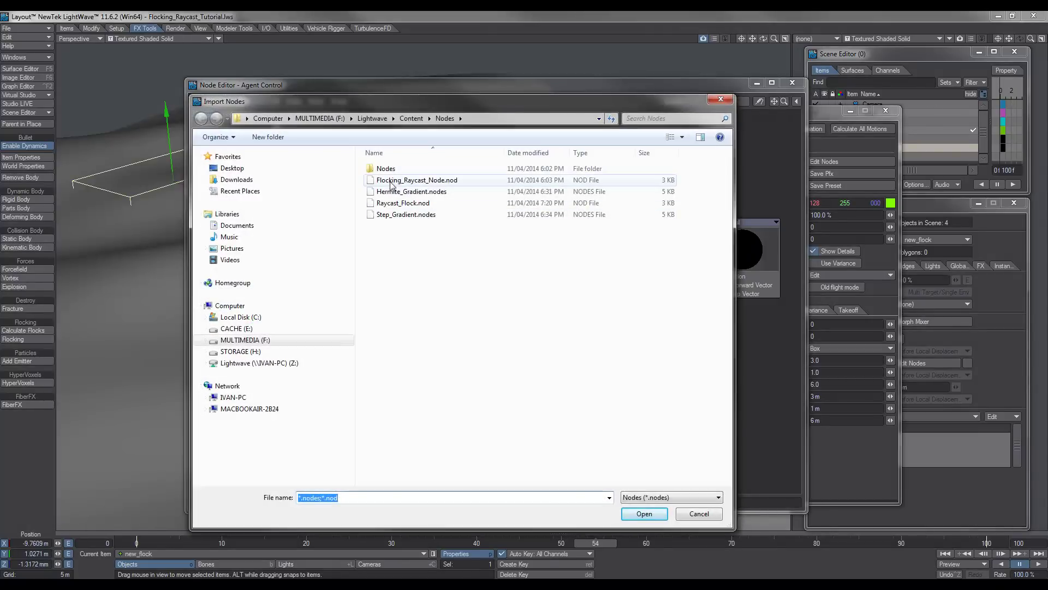
double_click(396, 203)
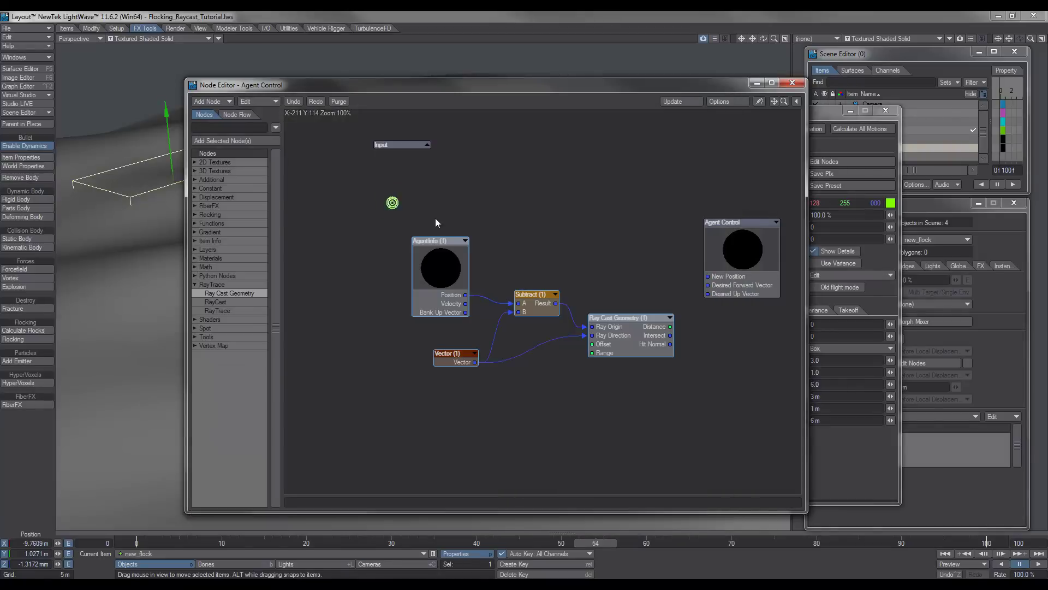
drag(622, 345, 709, 276)
click(635, 331)
Calculate all flock motions, rewind to frame 0, close Flock_Master and view the agent trails
click(792, 82)
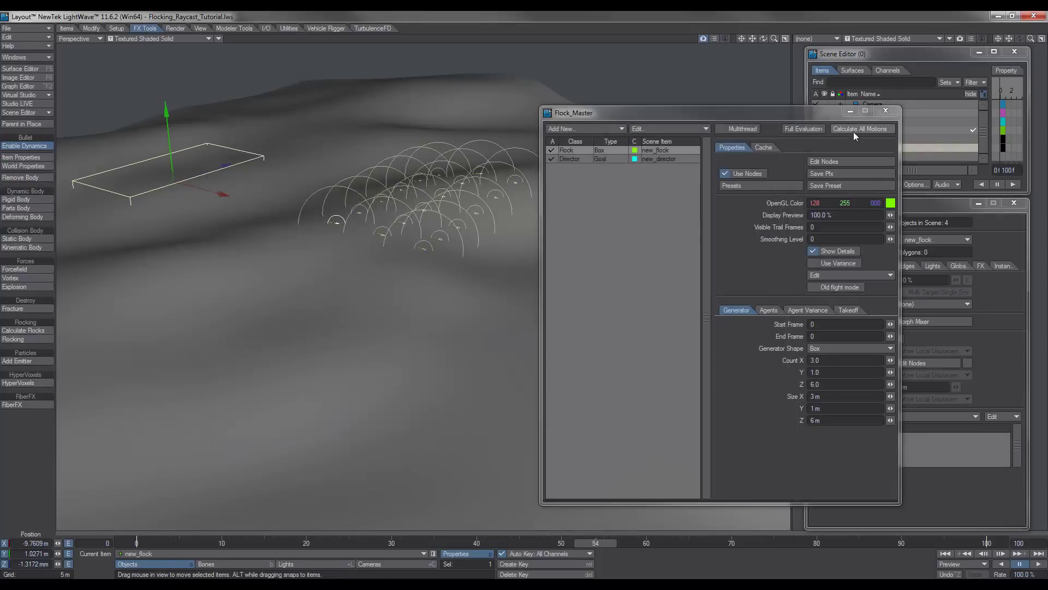
click(853, 129)
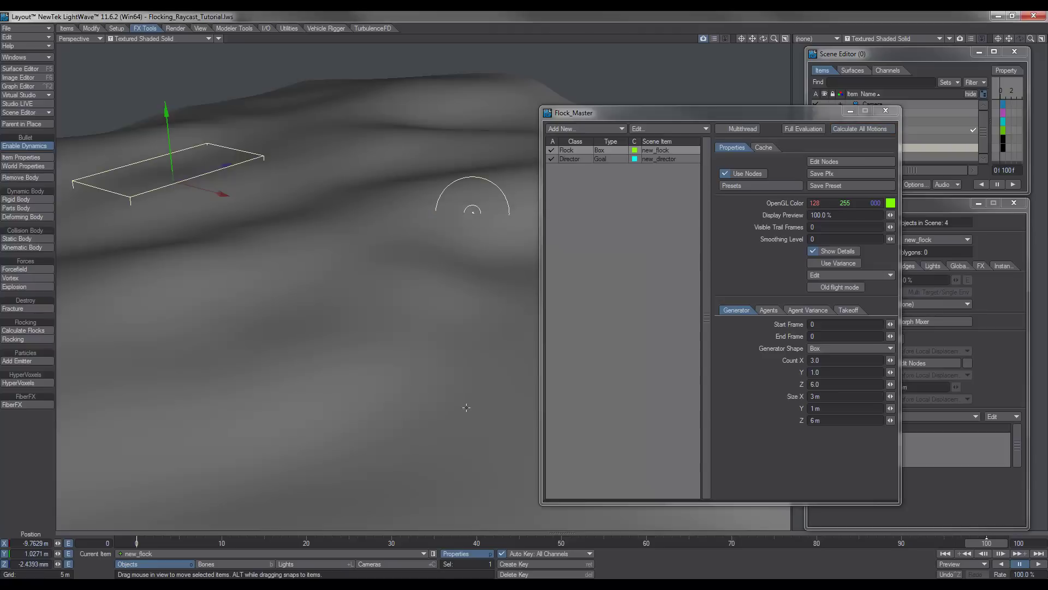
drag(377, 541, 138, 542)
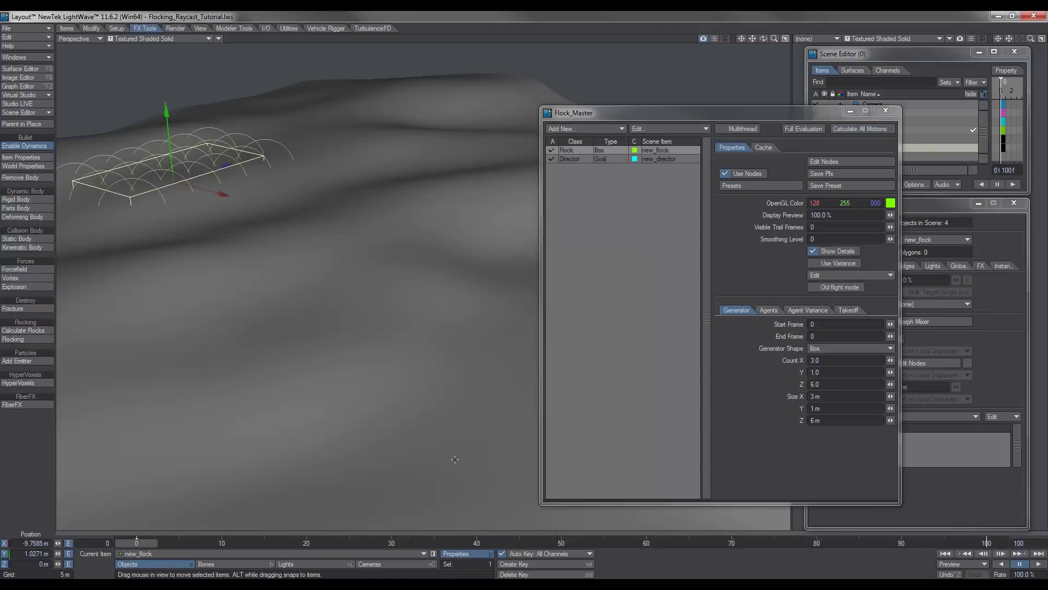
click(887, 110)
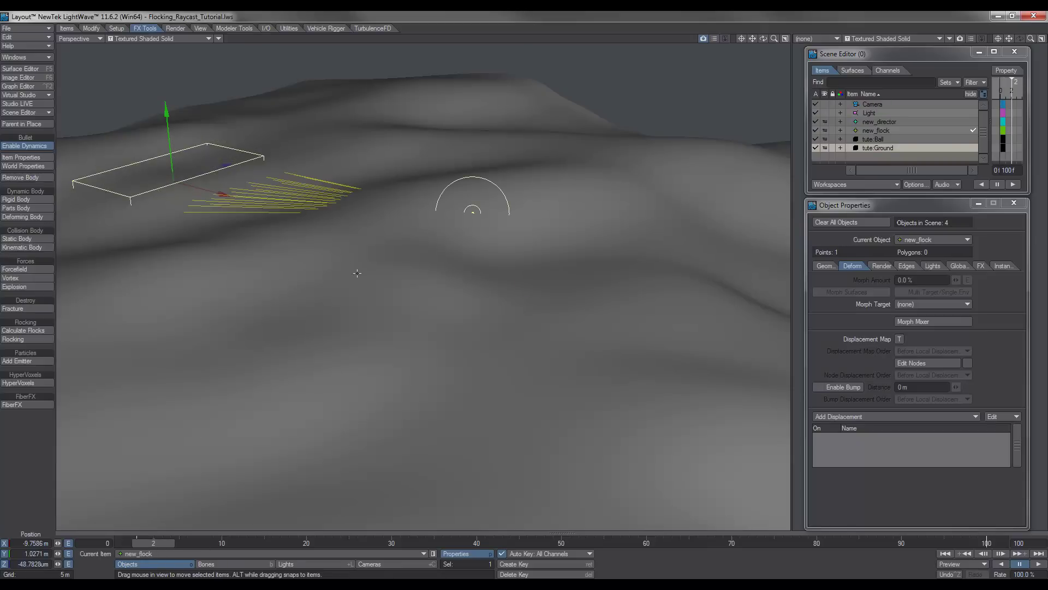
alt+drag(356, 273, 417, 322)
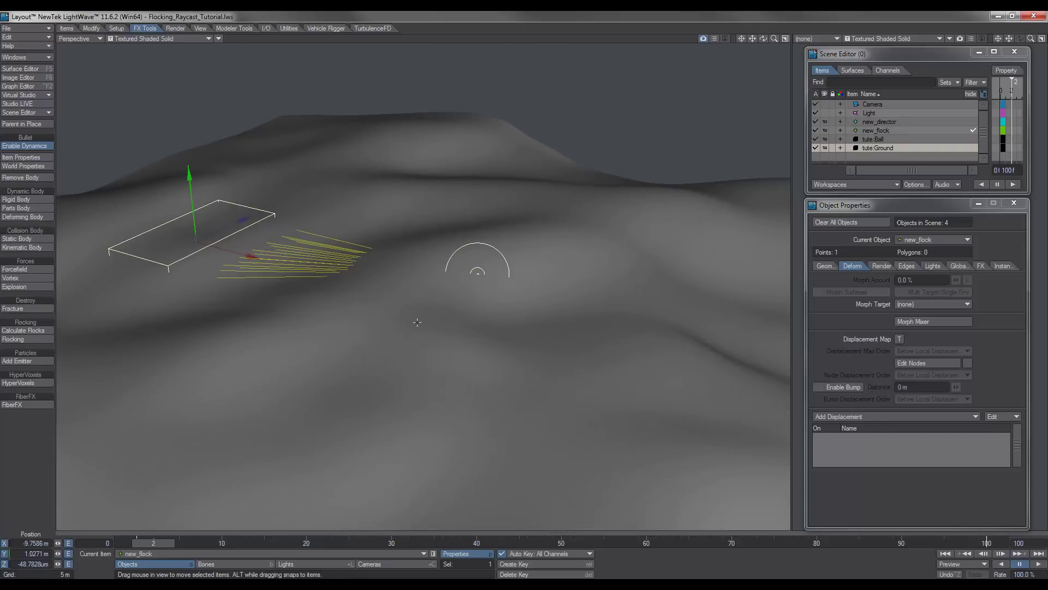
Open the flock's Agent Control node graph from Flock_Master and adjust the AgentInfo node
click(40, 339)
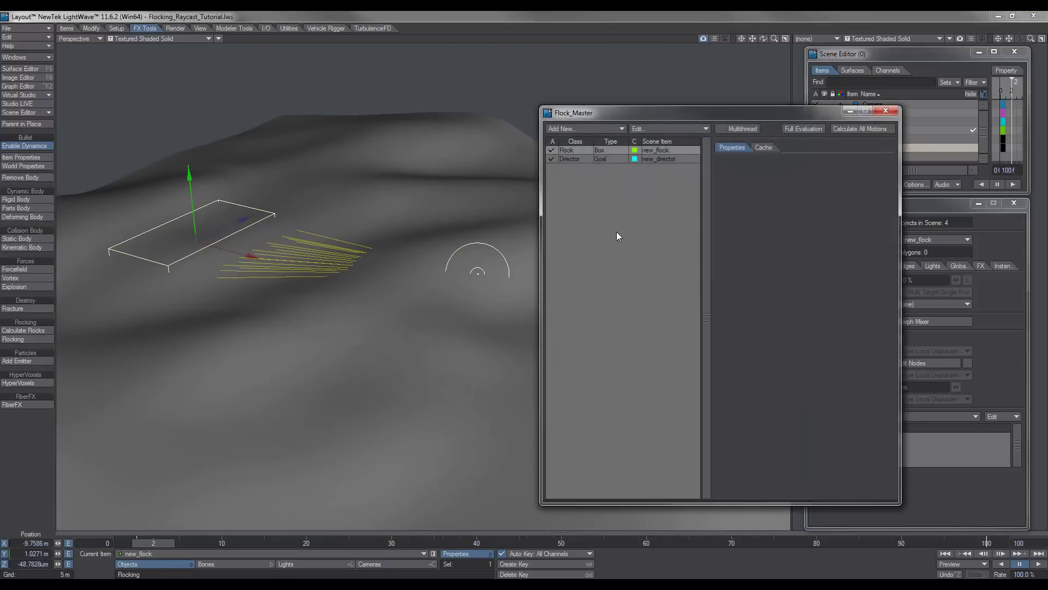
click(567, 150)
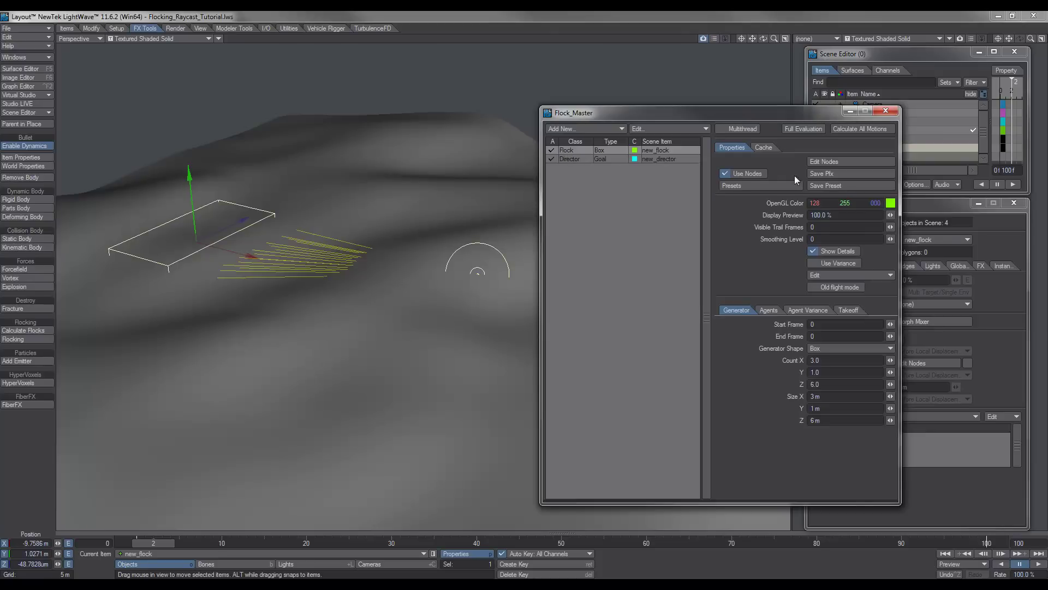
click(823, 162)
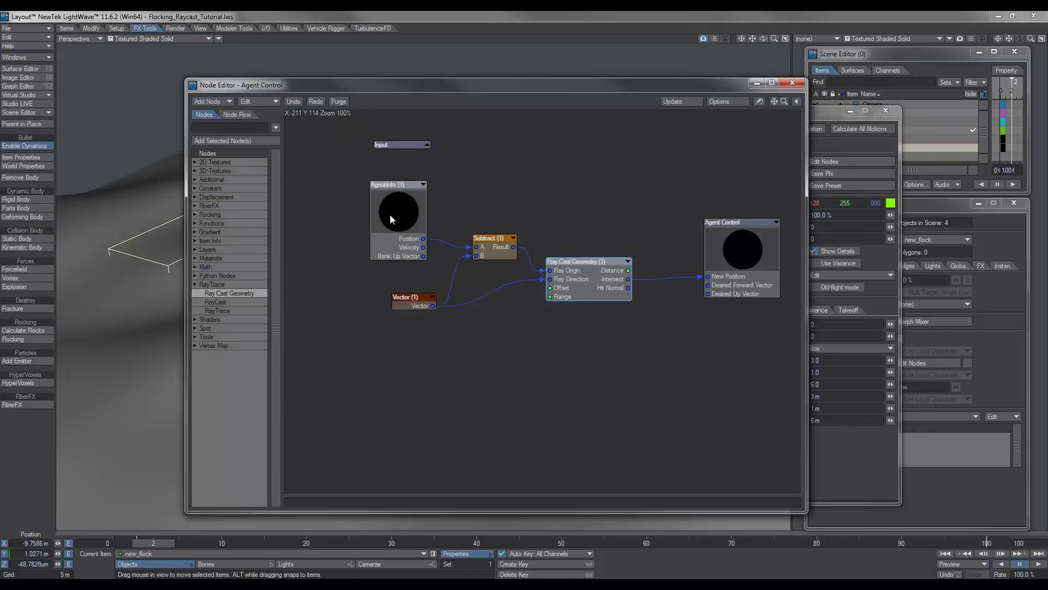
click(391, 216)
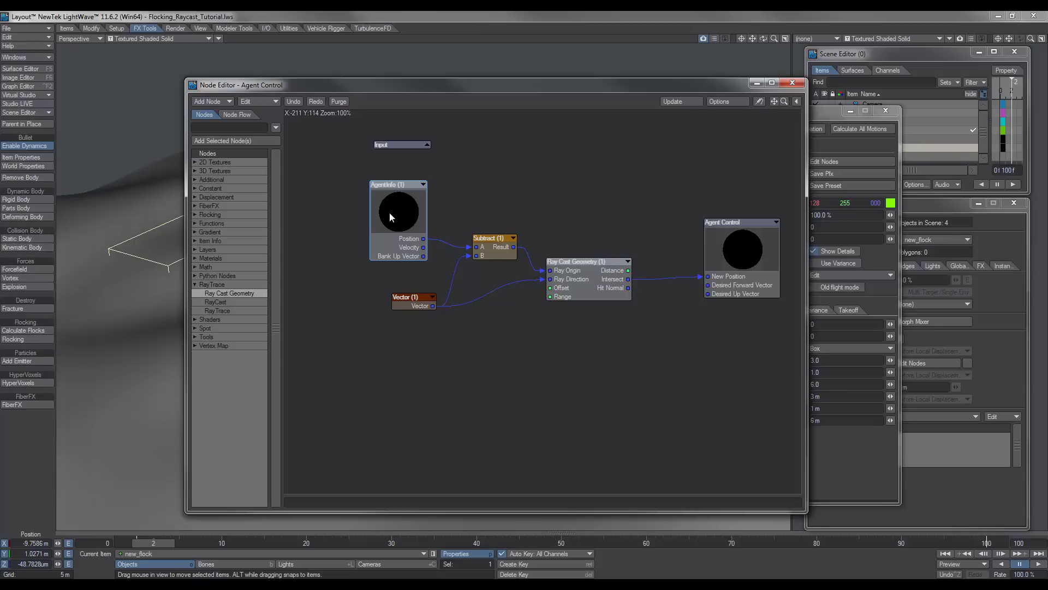
drag(389, 214, 389, 204)
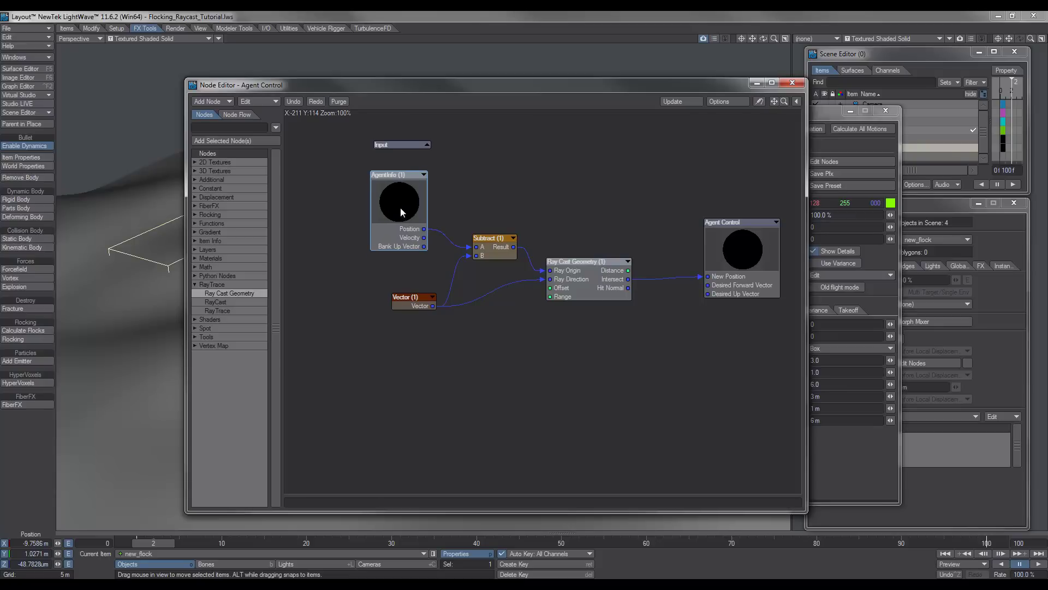
drag(401, 208, 405, 213)
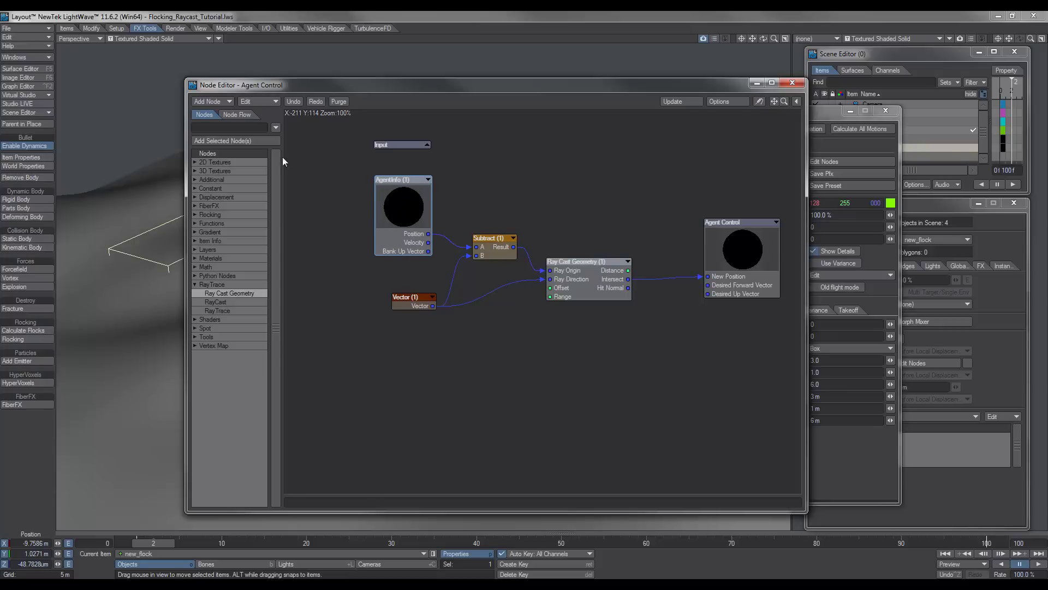
Add a new AgentInfo node by searching 'Agen' and place it above Subtract
click(230, 127)
text(Agent)
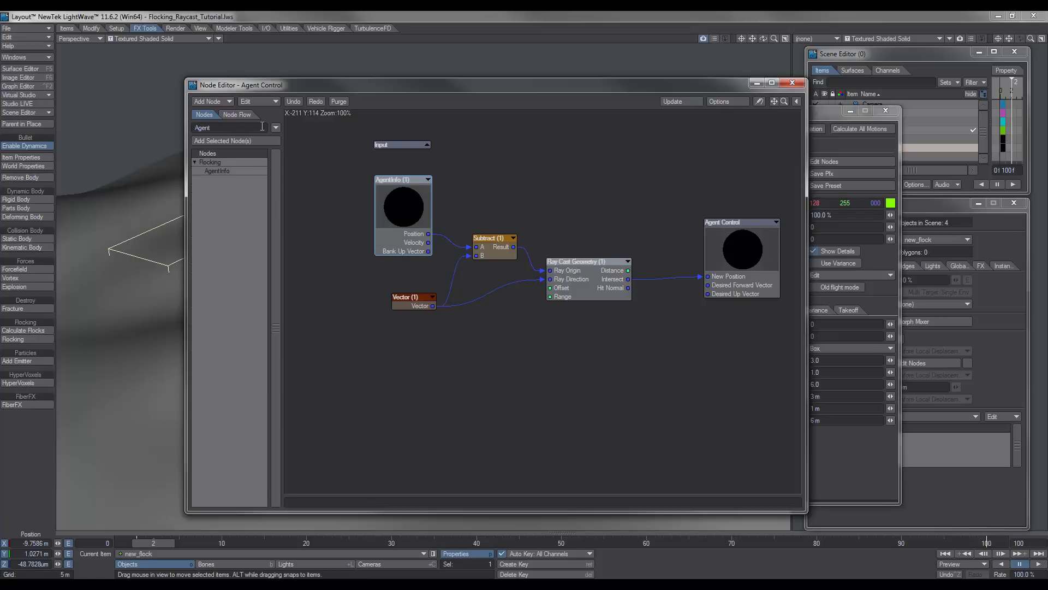
double_click(218, 172)
drag(556, 304, 479, 169)
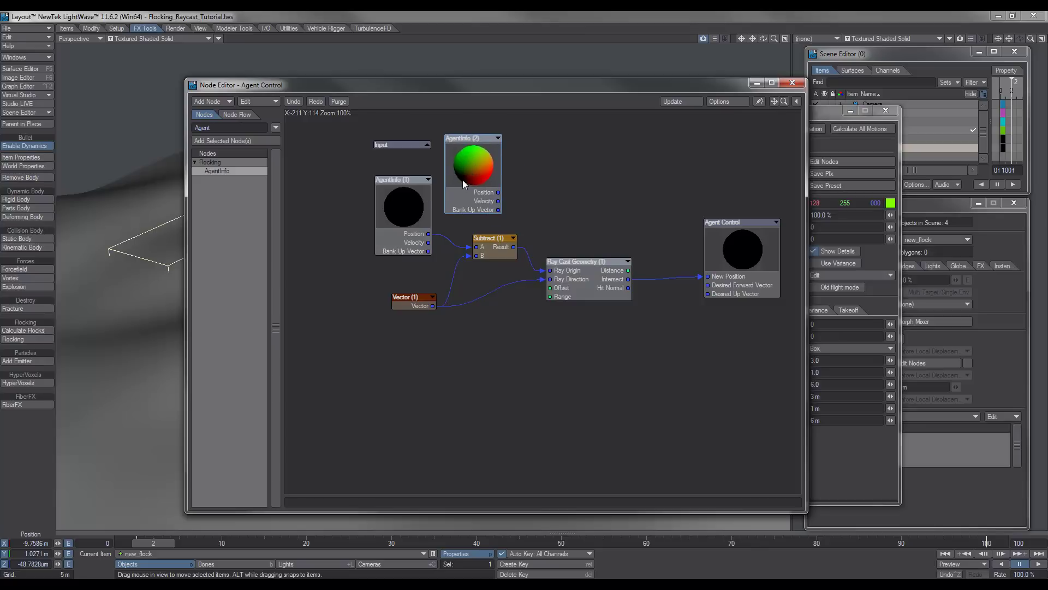
drag(408, 197, 382, 196)
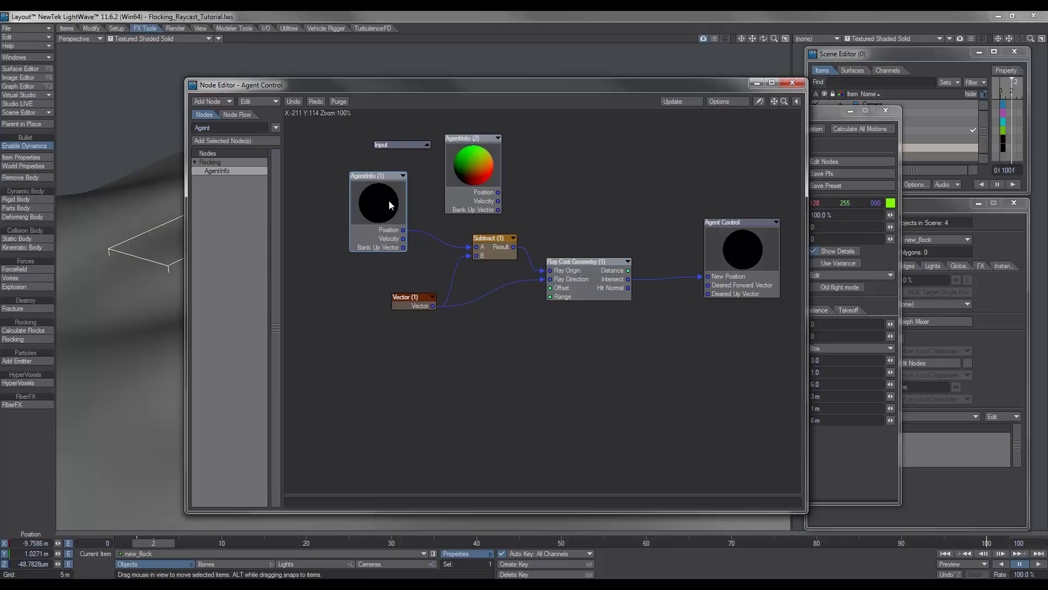
drag(463, 182, 452, 177)
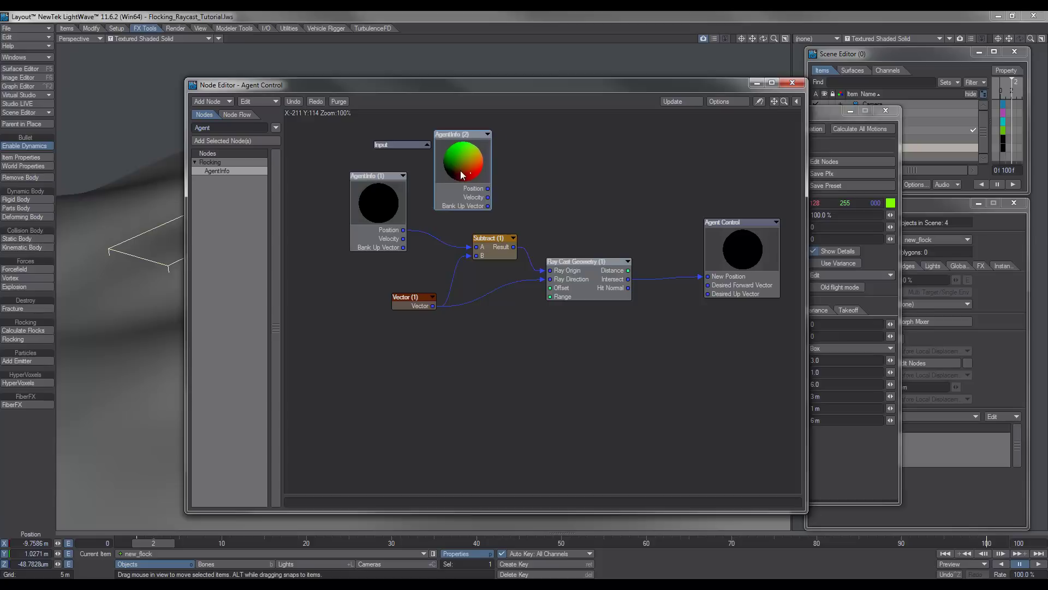
Wire AgentInfo (2) Position into Subtract A, delete the old AgentInfo, and recalculate flock motions
mouse_move(469, 250)
mouse_down()
mouse_move(441, 207)
mouse_move(393, 241)
mouse_move(476, 247)
mouse_up()
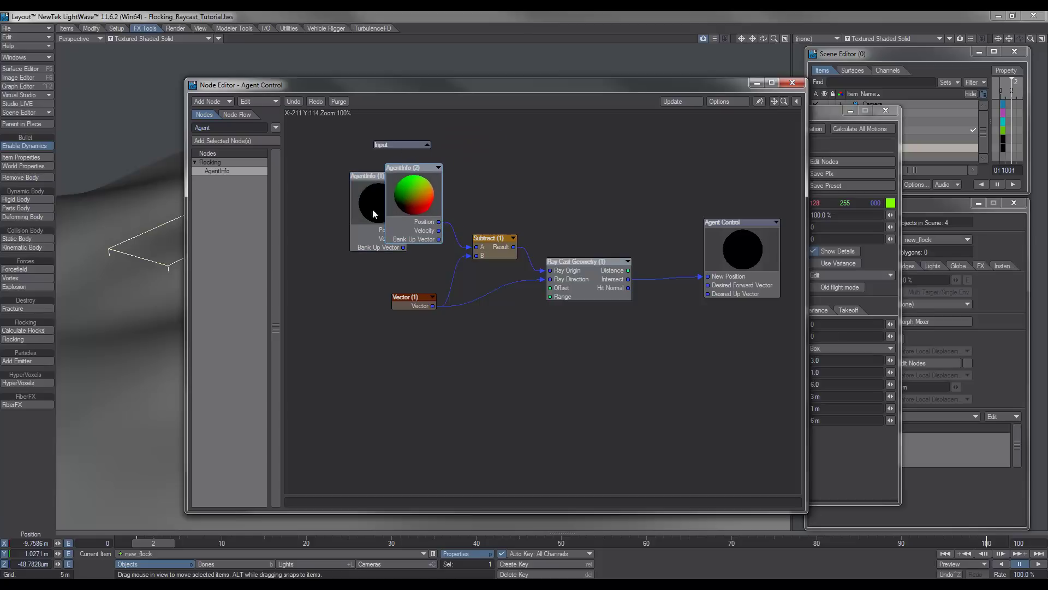
drag(374, 208, 336, 206)
key(Delete)
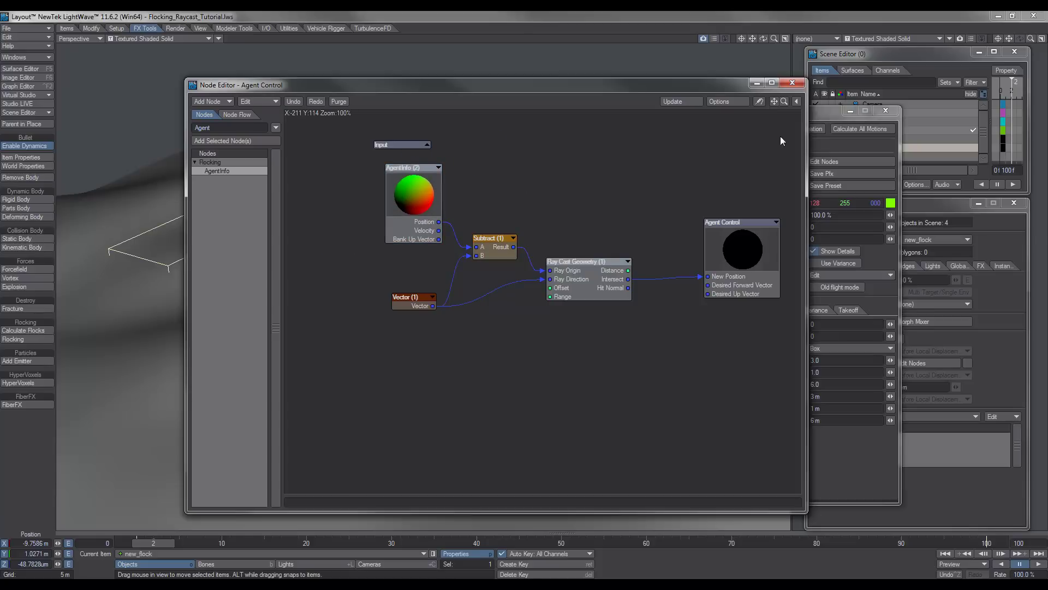
click(793, 85)
click(848, 127)
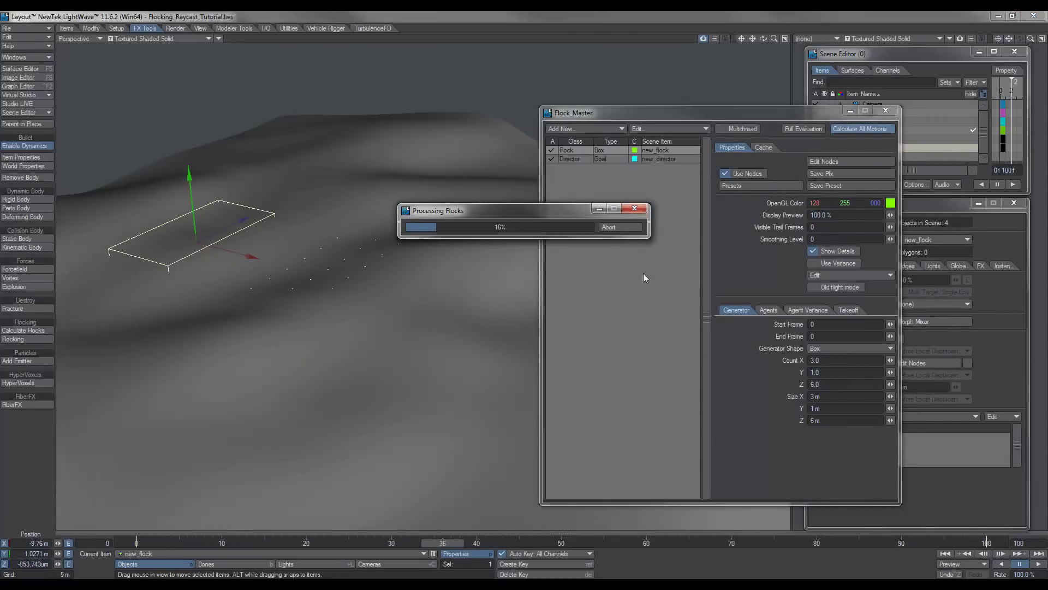
Abort the flock processing, close Flock_Master, and scrub the timeline to check the agents
click(631, 228)
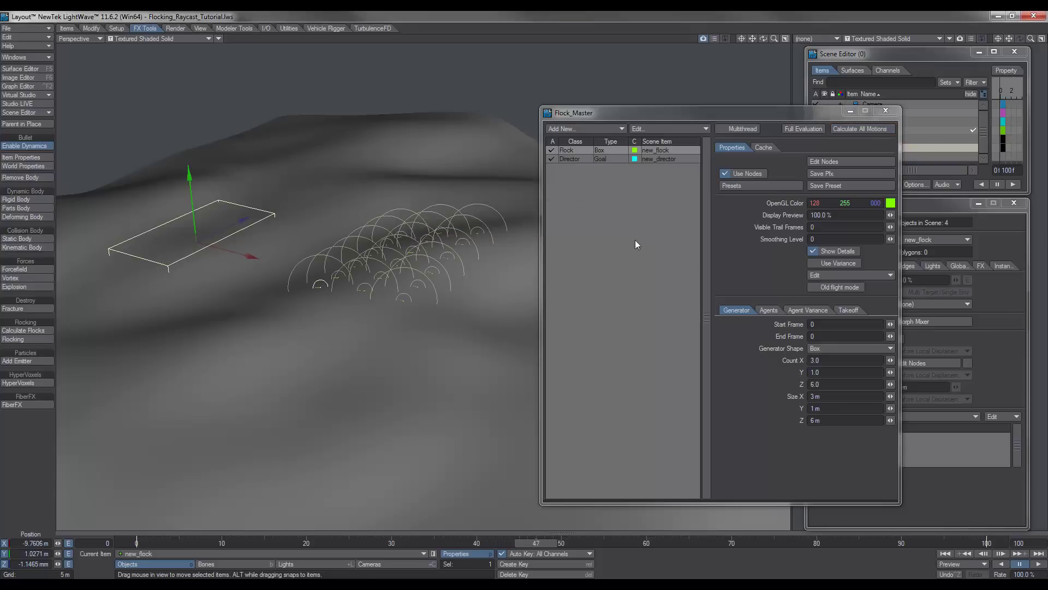
click(886, 111)
drag(553, 545, 137, 543)
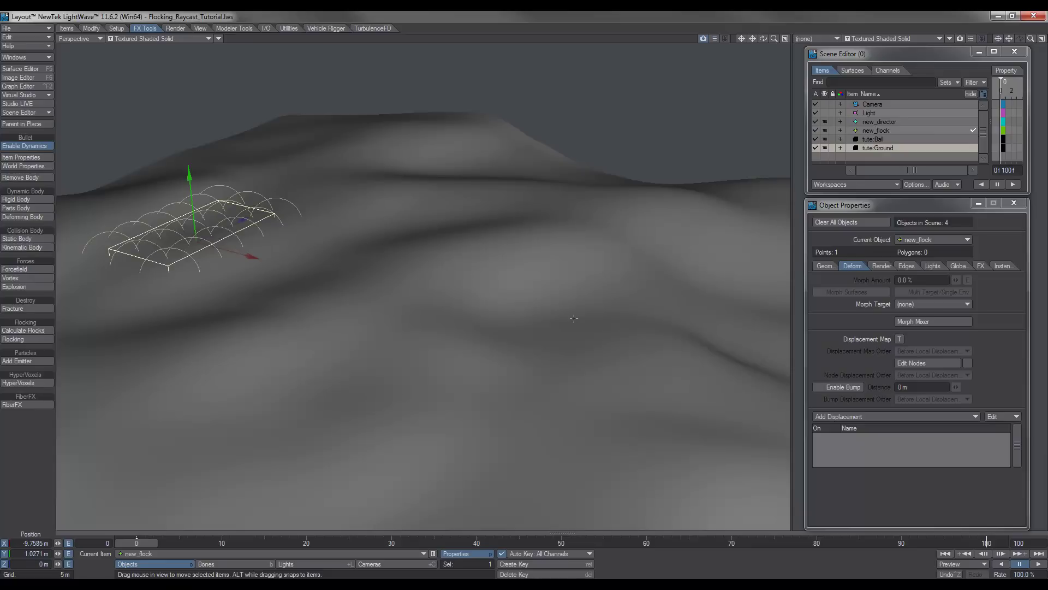
Select tute:Ground and switch the viewport to Front Face Wireframe
click(595, 314)
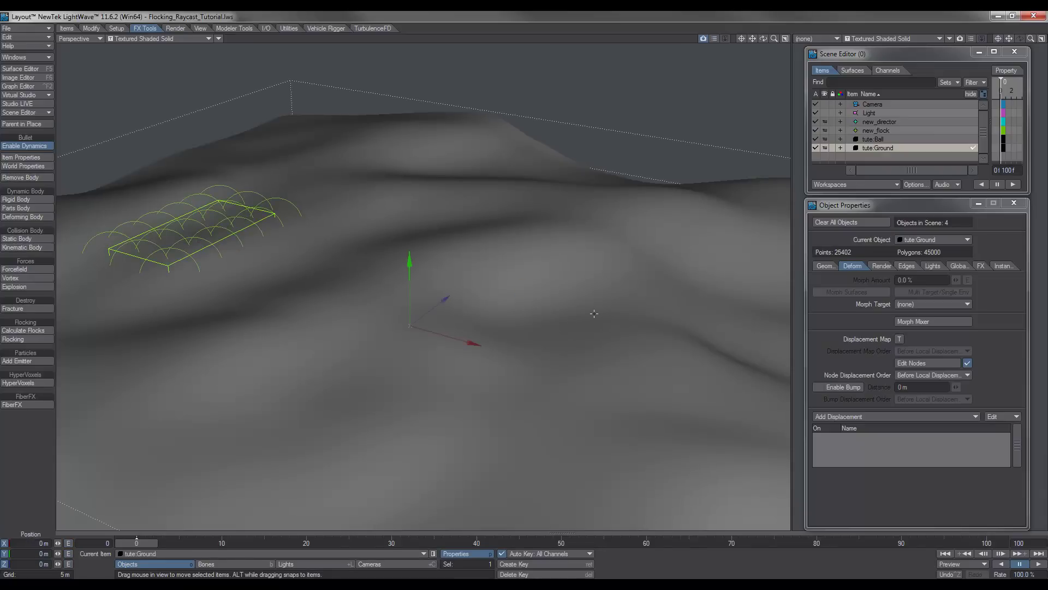
click(167, 41)
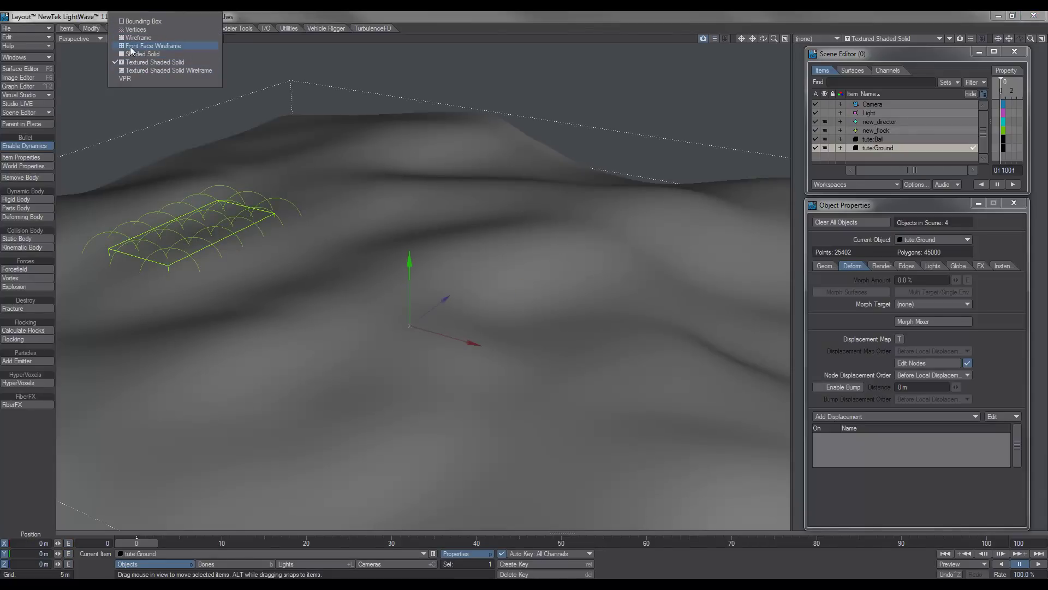
click(131, 48)
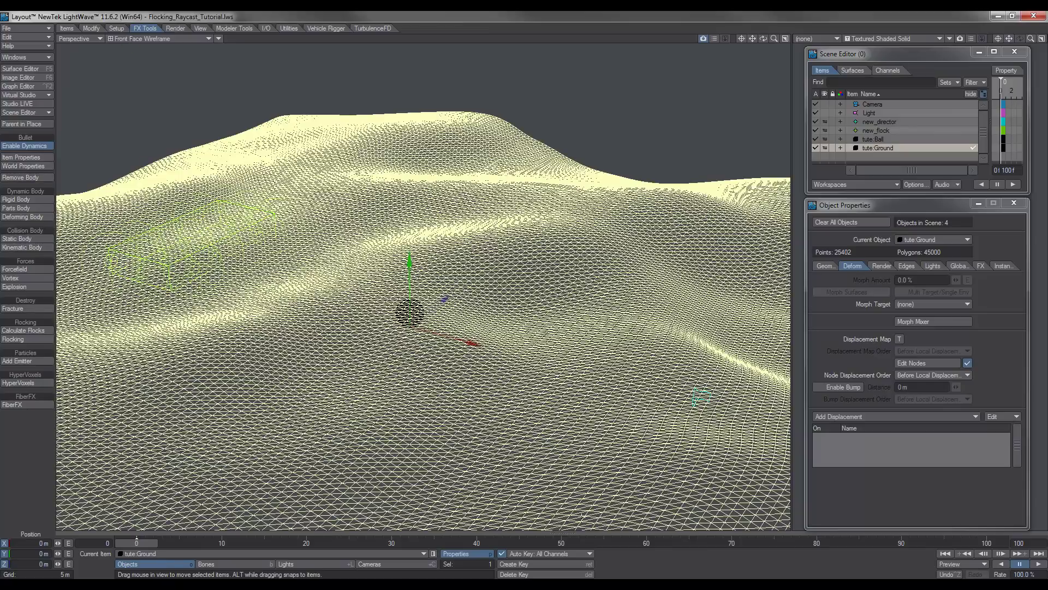
Set the ground's Display SubPatch Level to 0 and recalculate the flocks
click(826, 268)
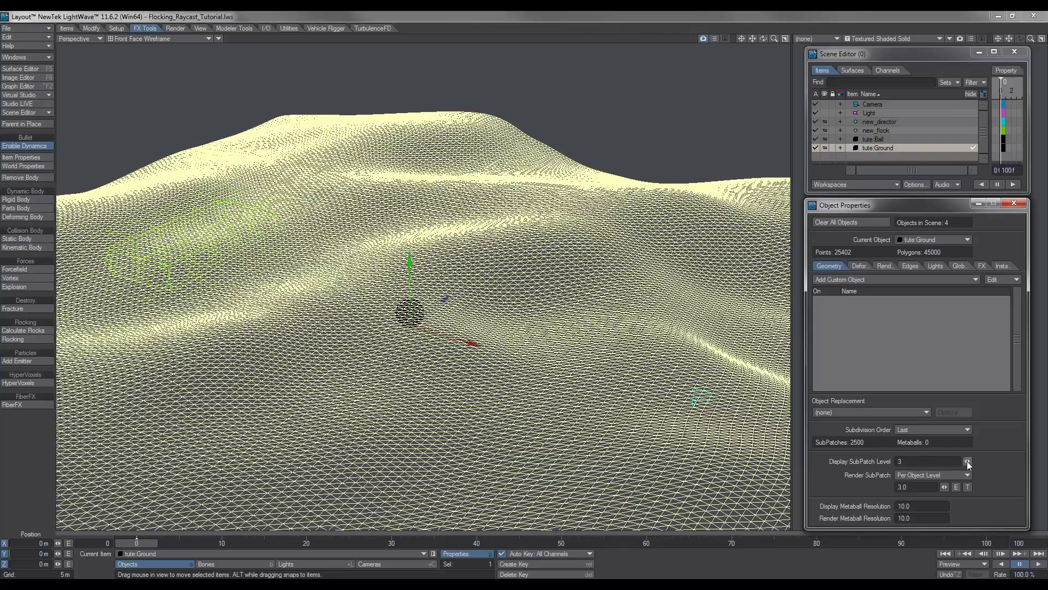
text(0)
key(Return)
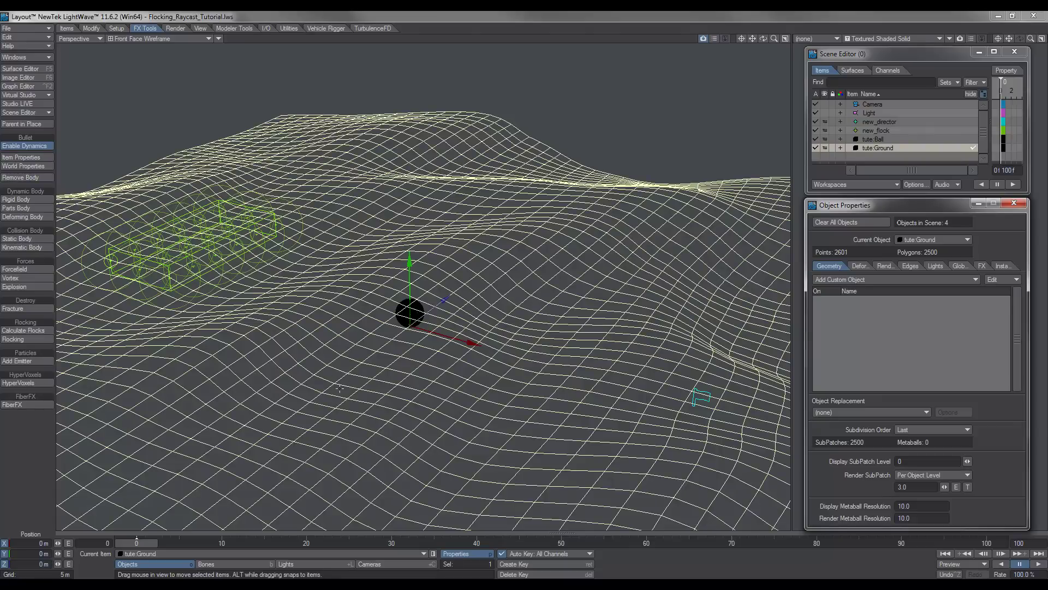
click(32, 331)
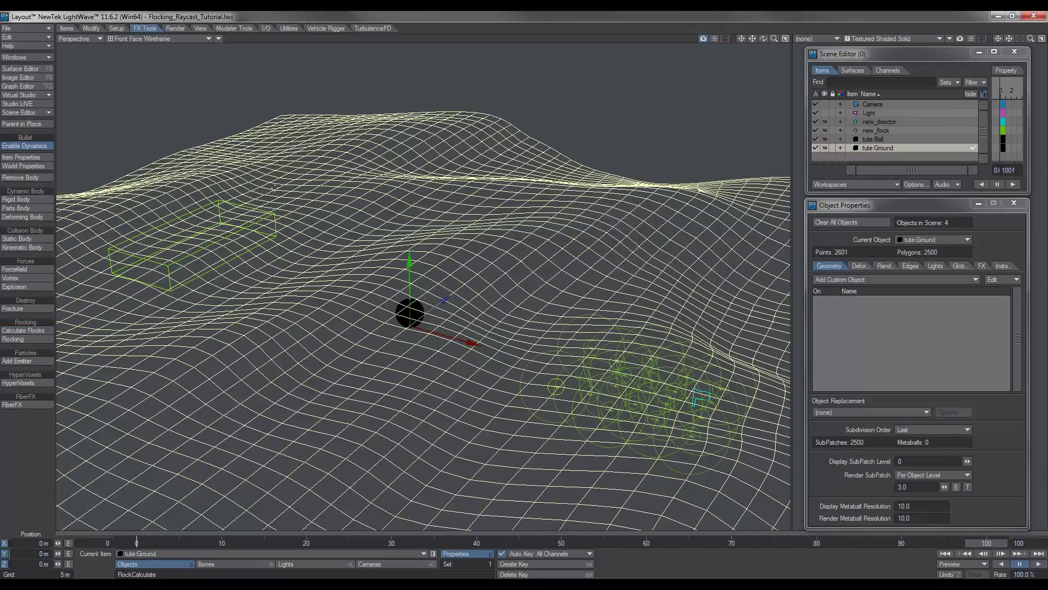
Switch the viewport to Shaded Solid and scrub the timeline back
click(154, 38)
click(123, 61)
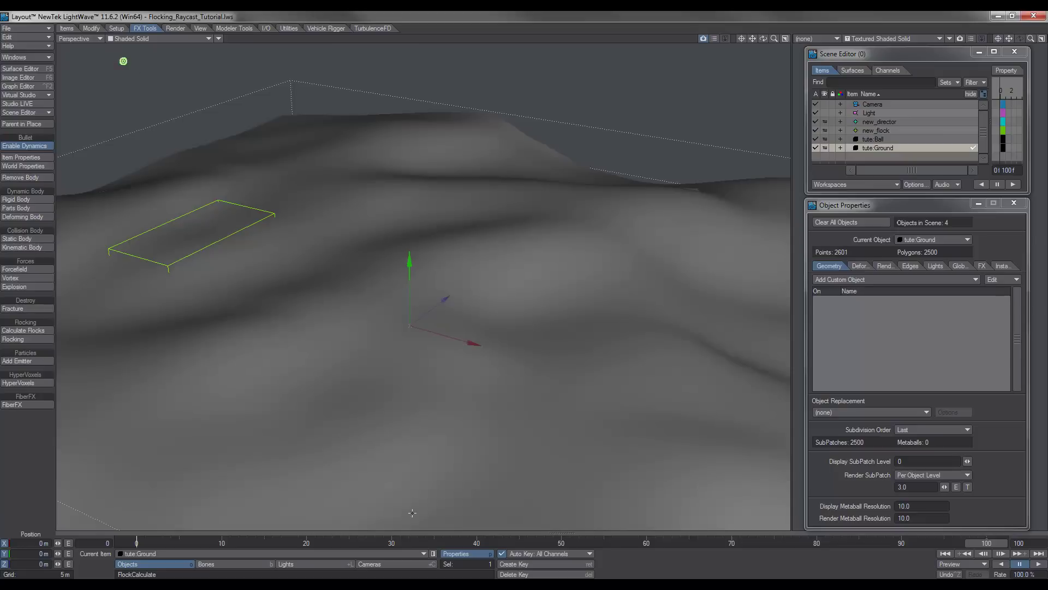
drag(987, 543, 137, 543)
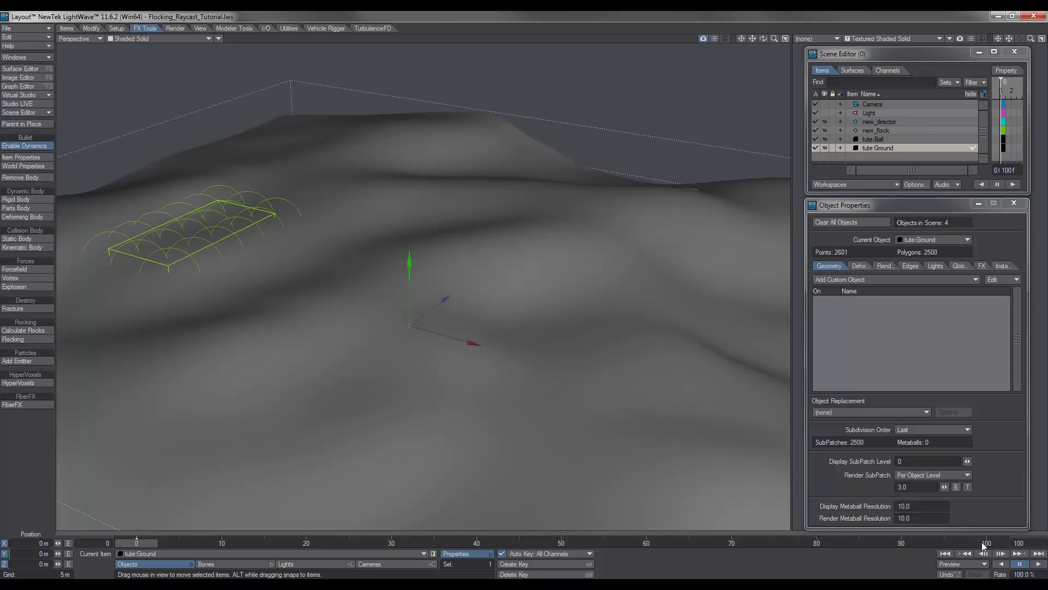
Raise the ground's Display SubPatch Level to 1, recalculate flocks, preview, and return to frame 0
click(967, 461)
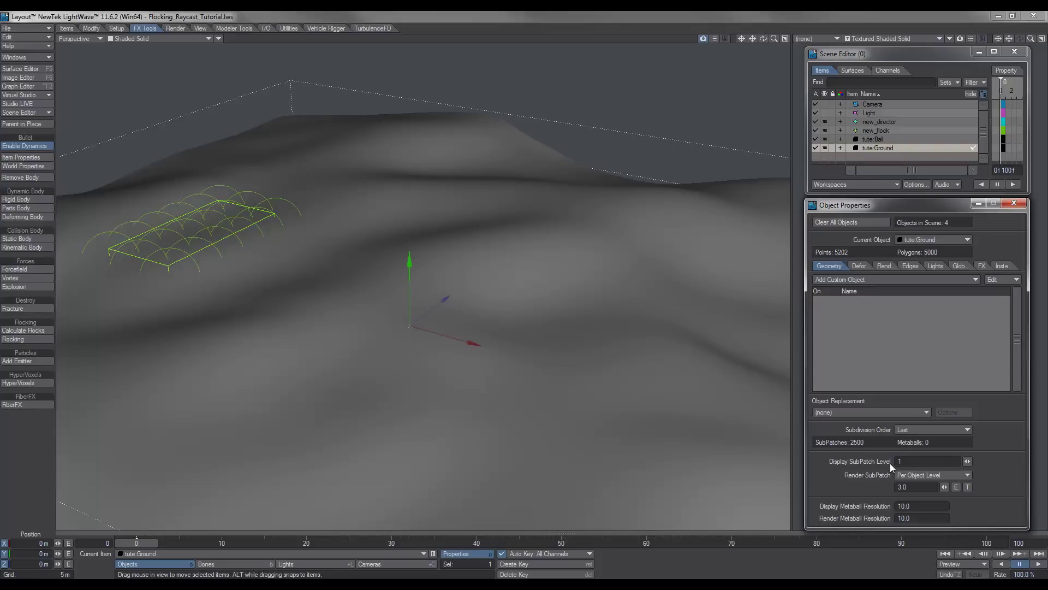
click(34, 331)
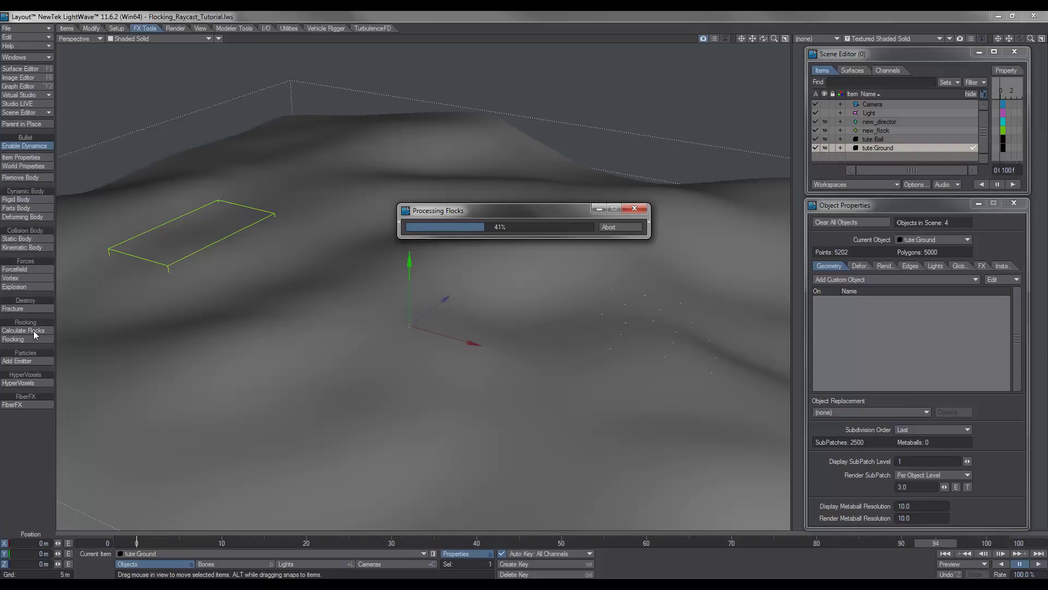
click(1001, 553)
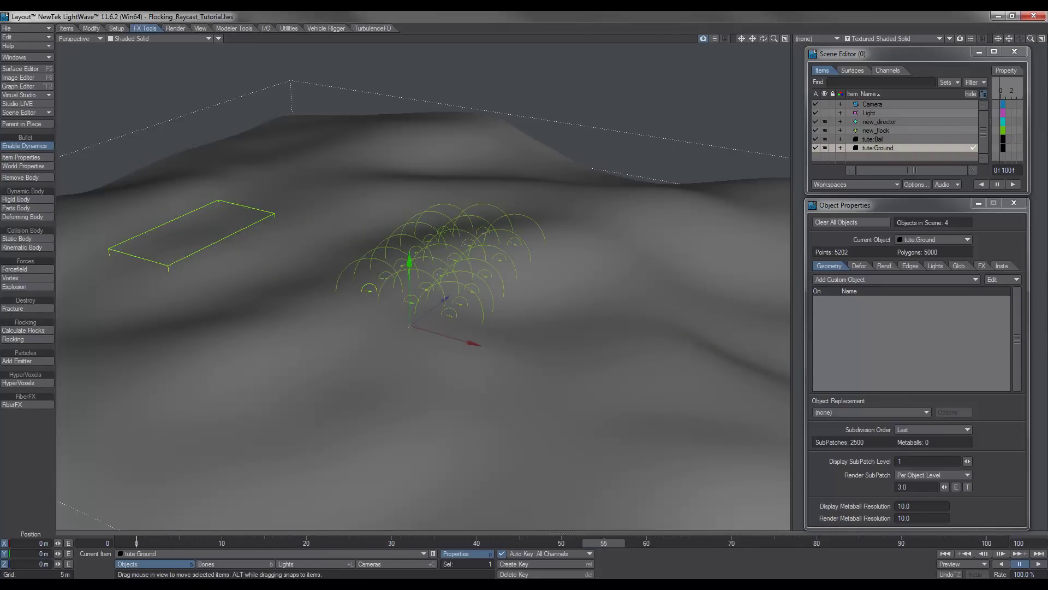
key(Home)
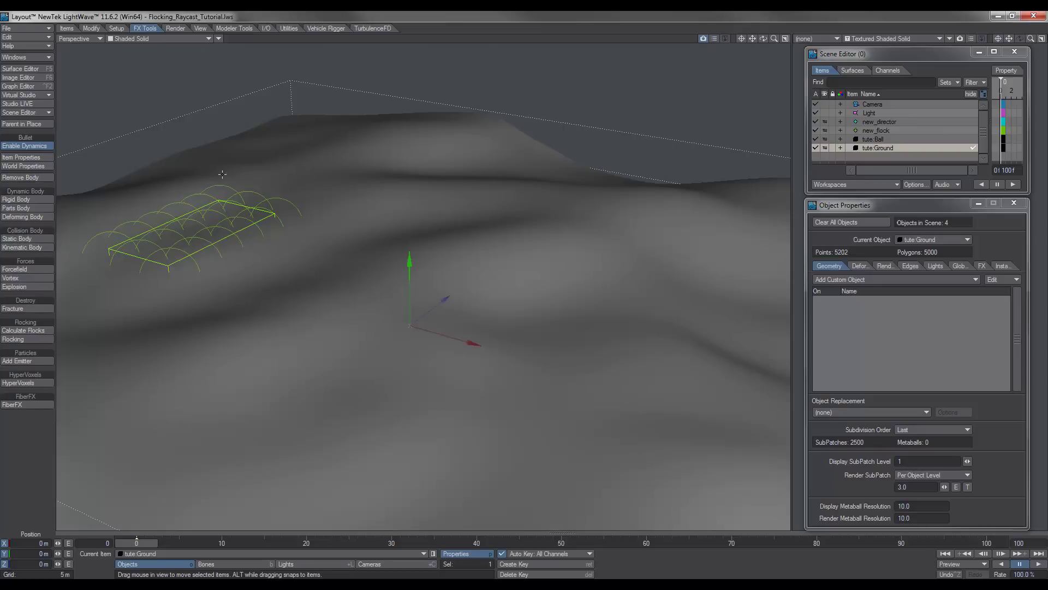
Select new_flock and add an Instance Generator on its Instancer tab
mouse_move(384, 352)
alt+mouse_down()
mouse_move(409, 368)
mouse_move(397, 388)
mouse_move(435, 383)
mouse_move(259, 204)
alt+mouse_up()
click(253, 217)
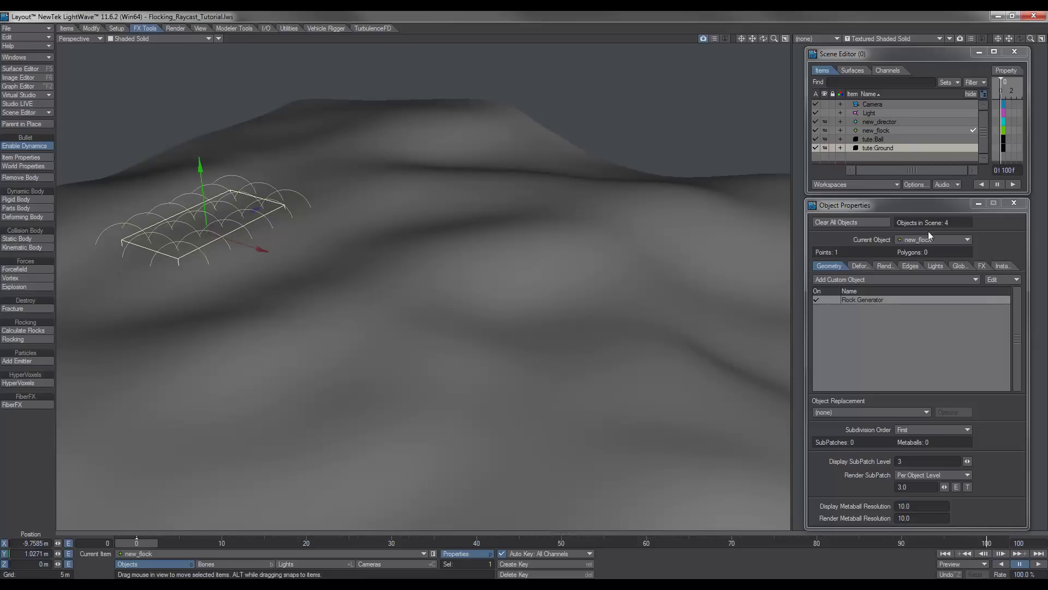
click(1008, 267)
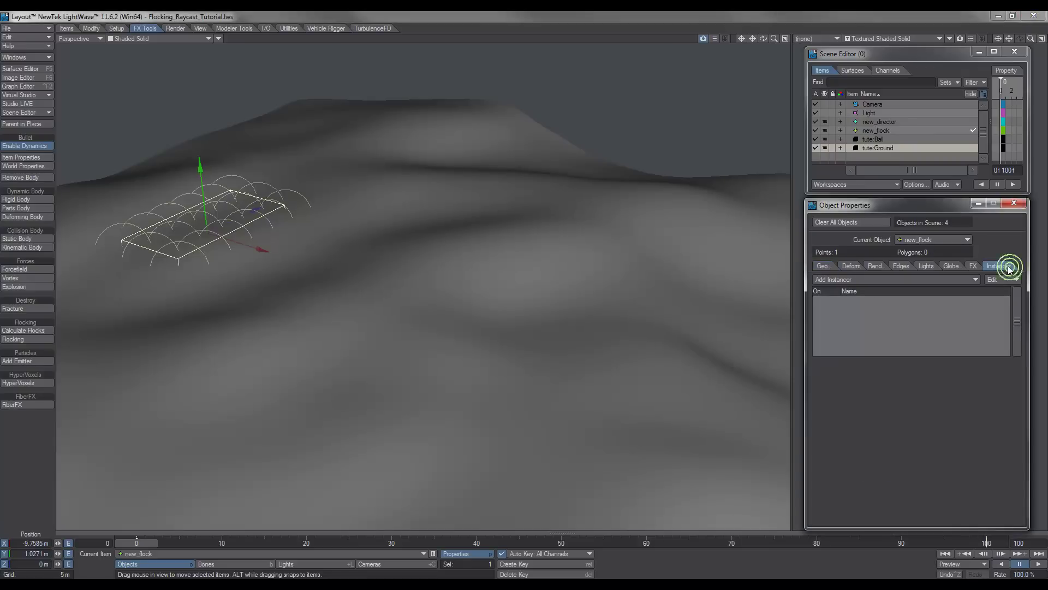
click(849, 281)
click(850, 280)
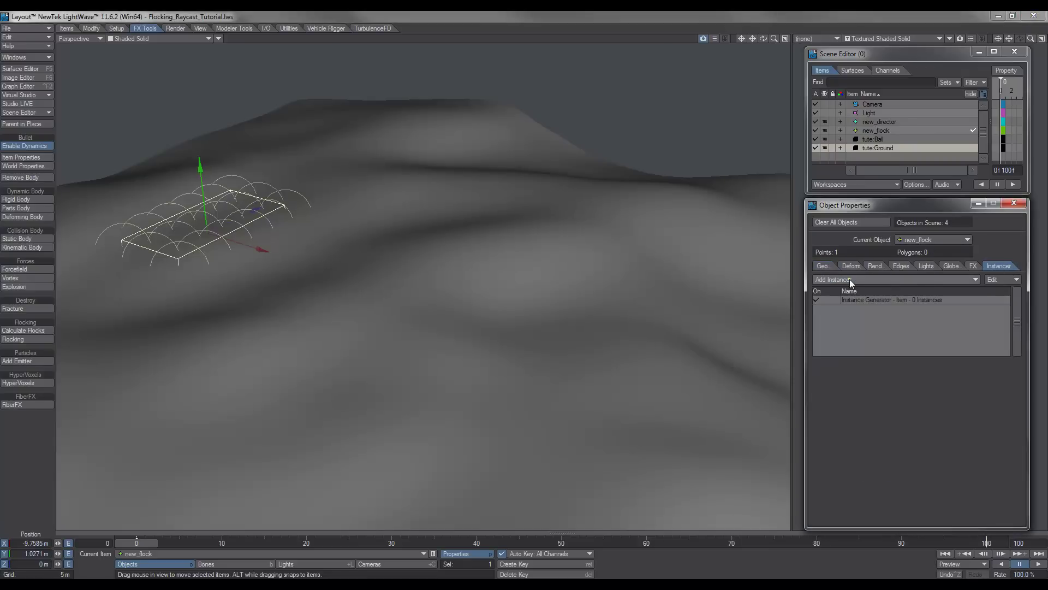
double_click(864, 300)
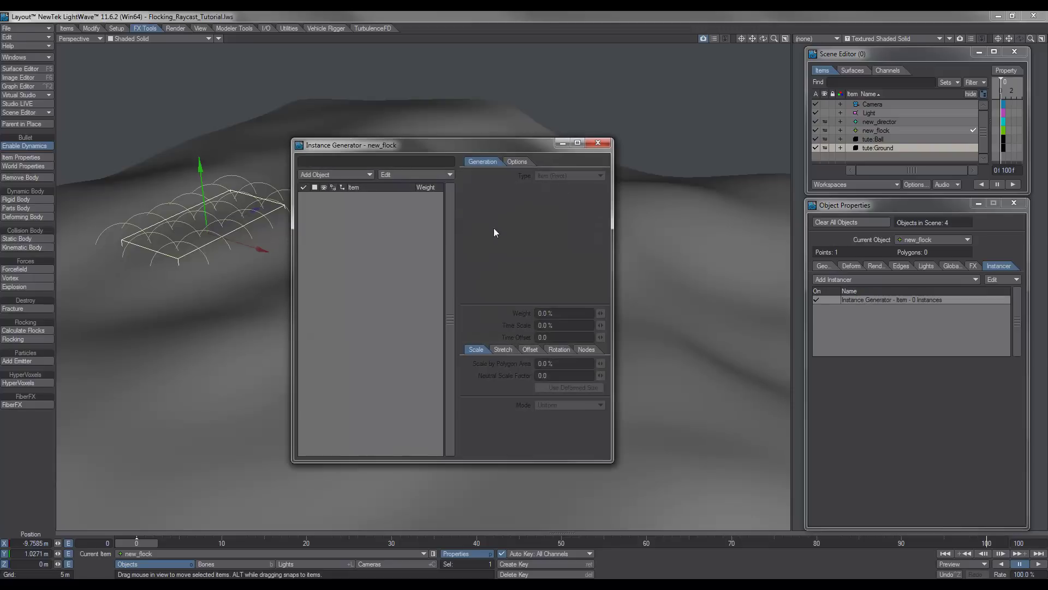
drag(418, 152, 483, 161)
Instance tute:Ball as Shaded Solid with Type set to Particles
click(424, 189)
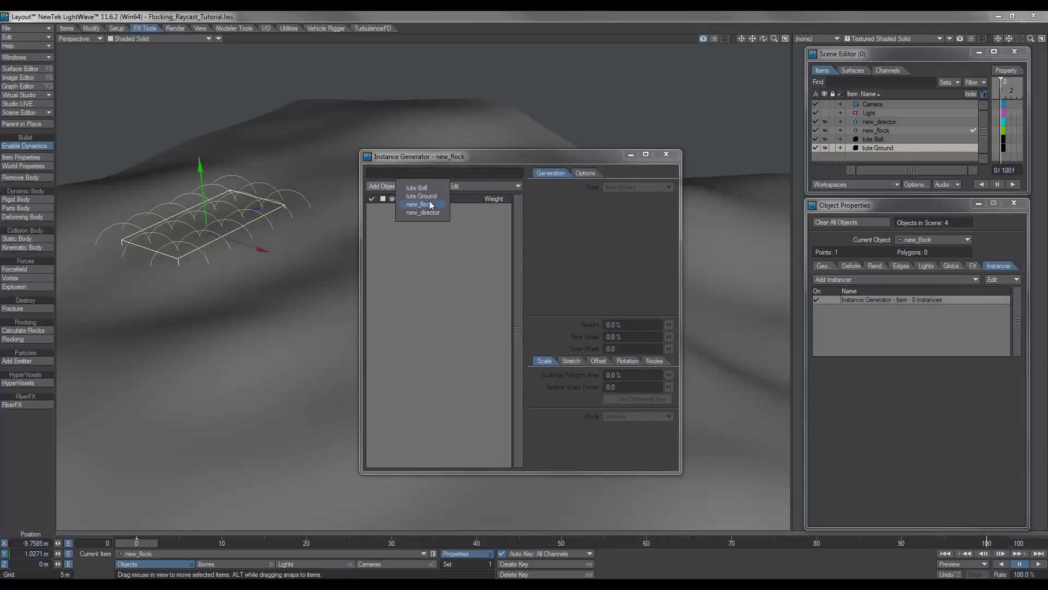
click(425, 188)
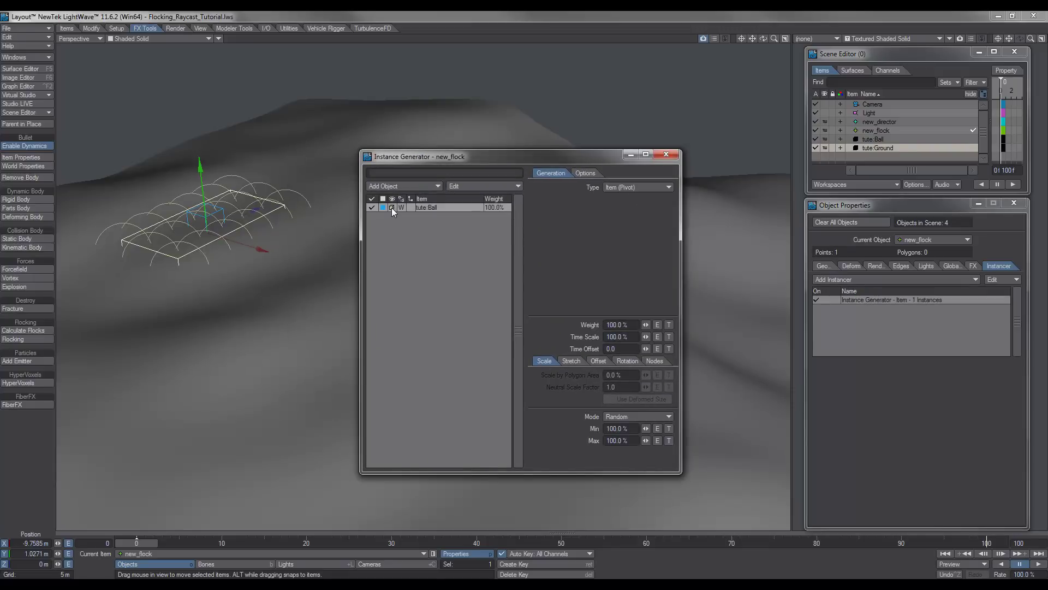
click(392, 207)
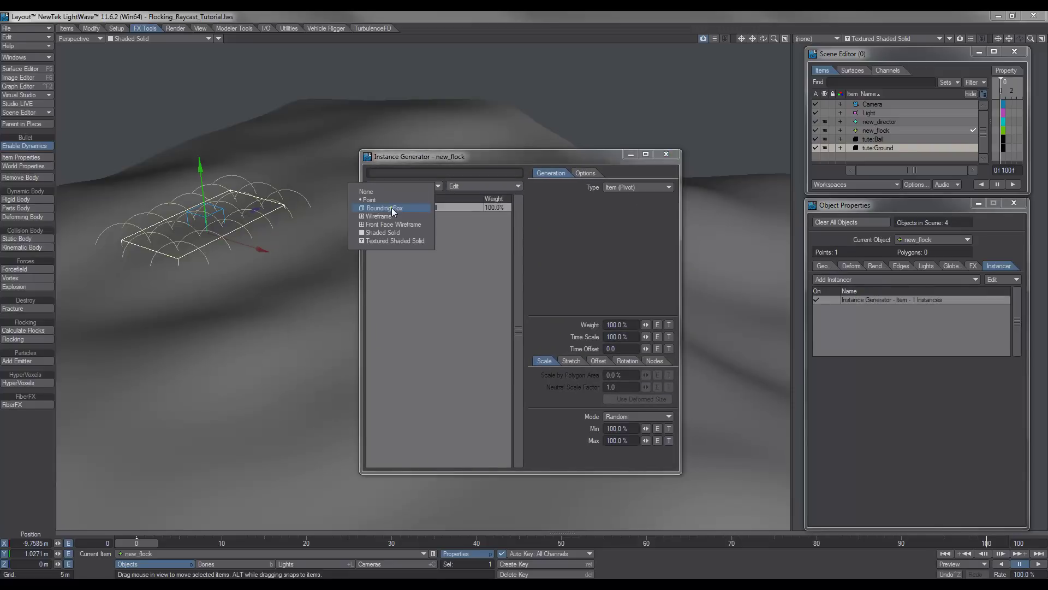
click(377, 233)
click(622, 188)
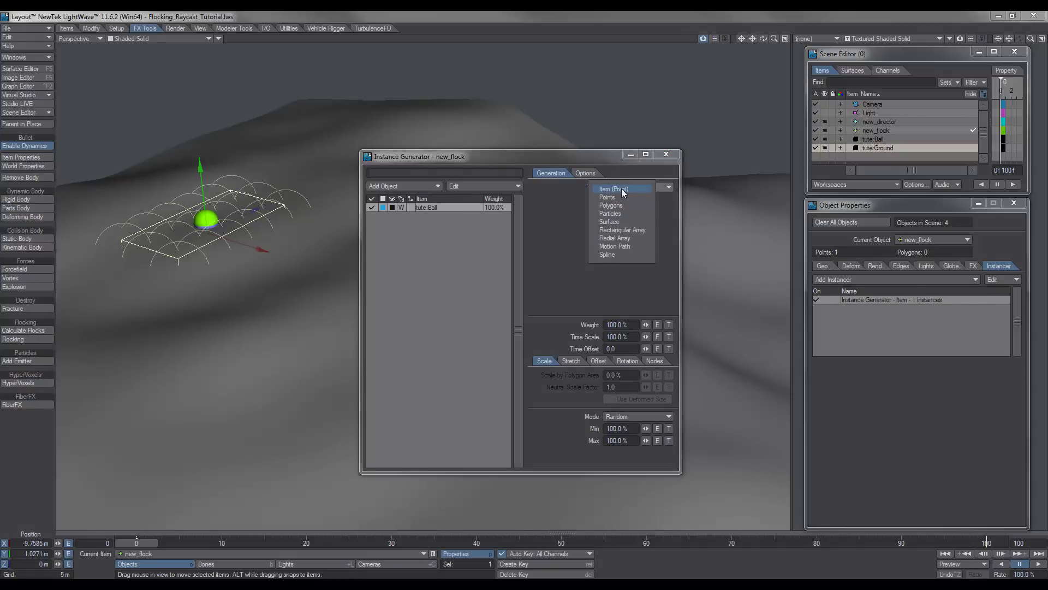
click(620, 214)
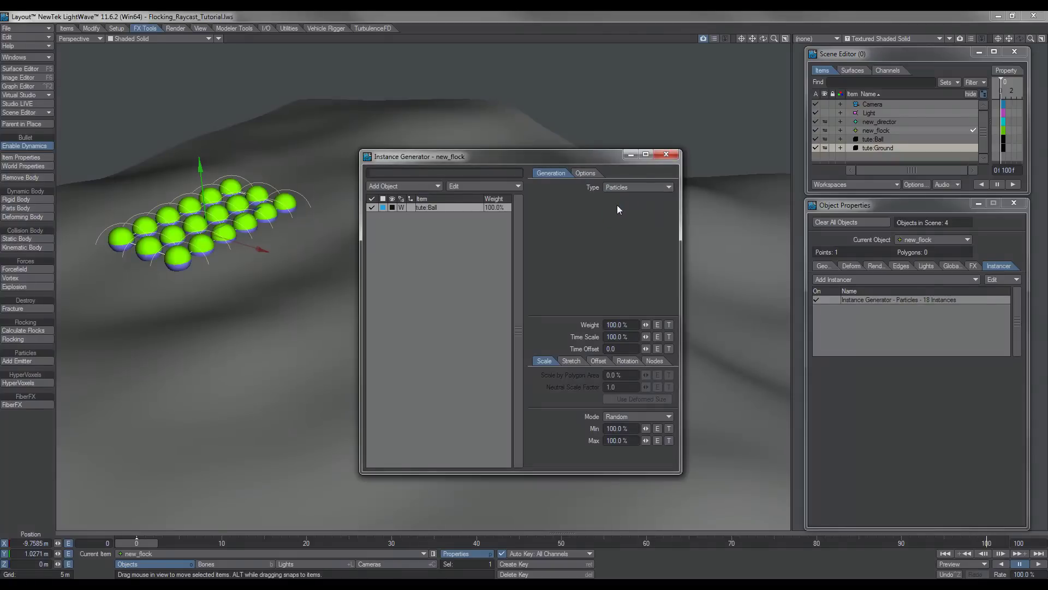
click(667, 154)
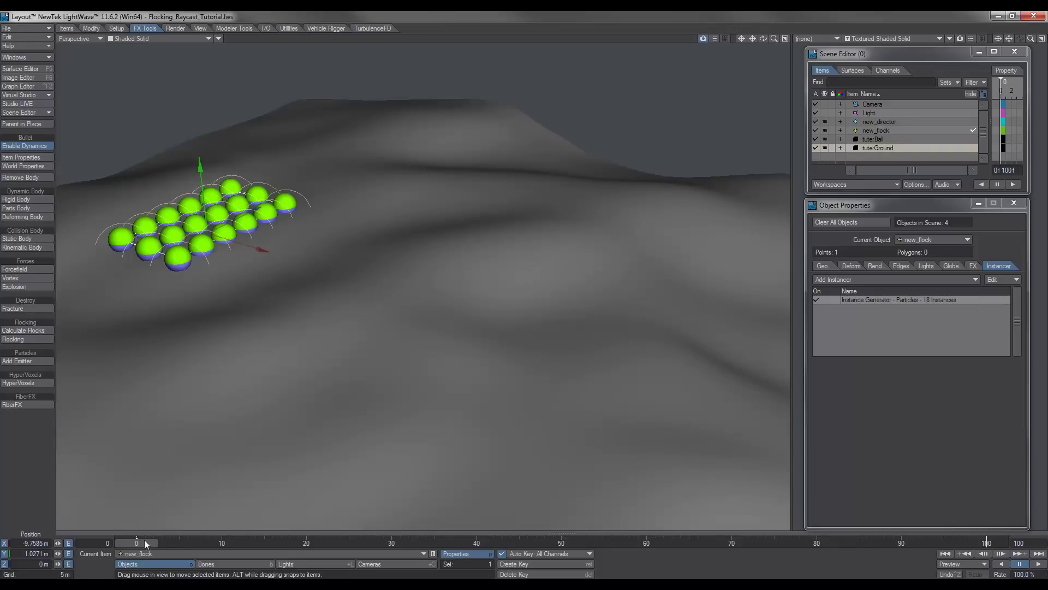
Play and scrub the ball flock, orbit closer, and switch the viewport to VPR
key(space)
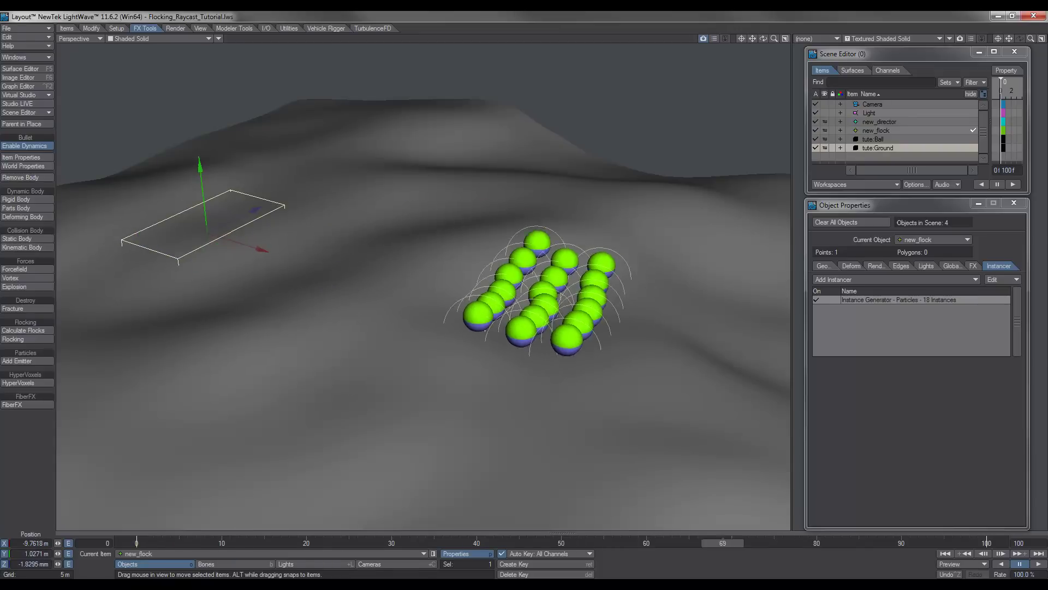
alt+drag(451, 382, 475, 386)
drag(637, 546, 561, 546)
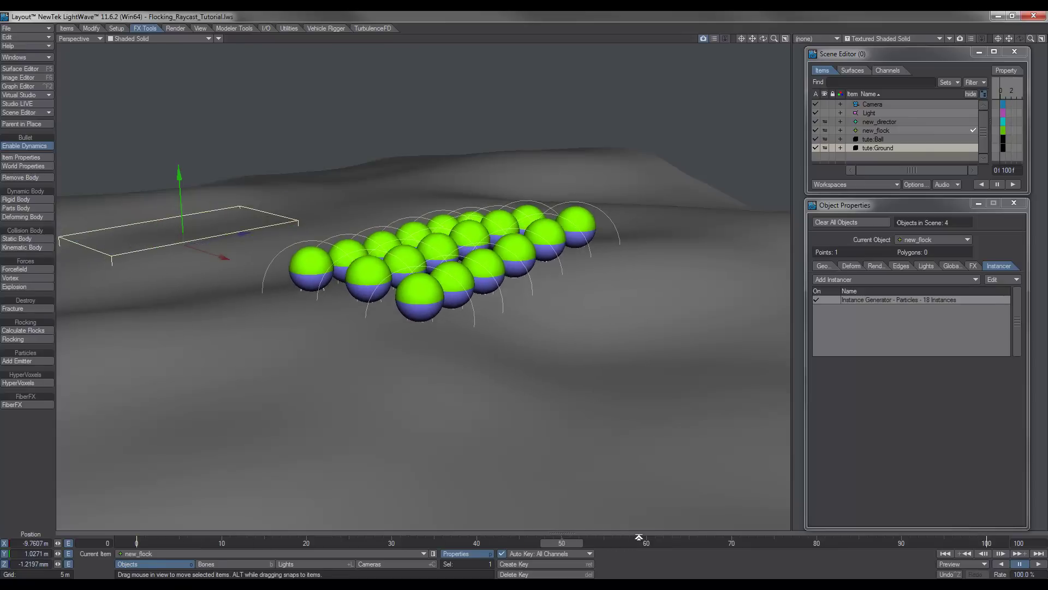
click(182, 42)
click(143, 79)
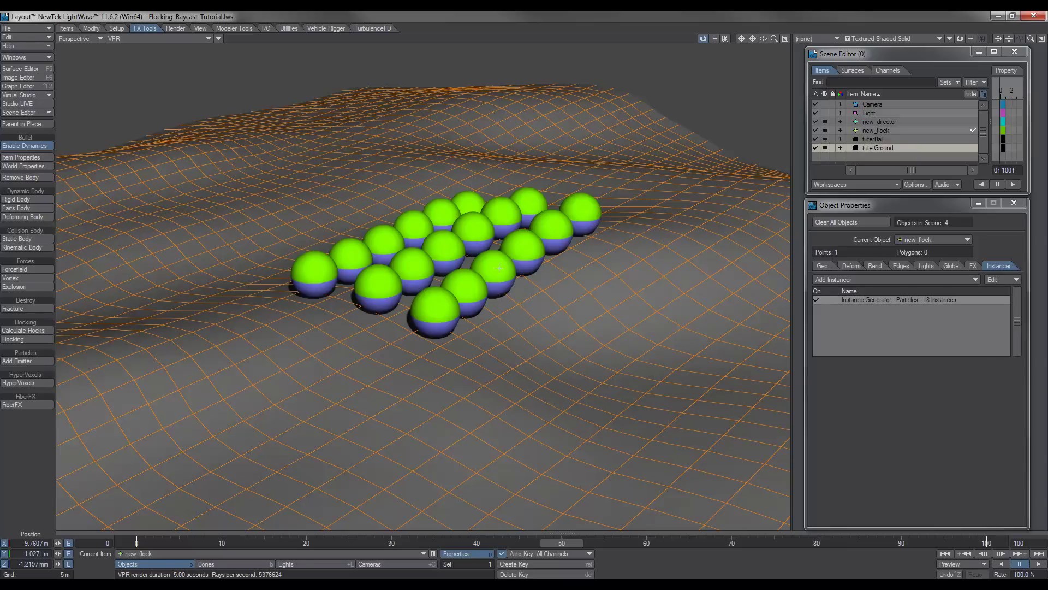
In the Surface Editor, toggle node-driven colour on the Ball_bottom surface
key(F5)
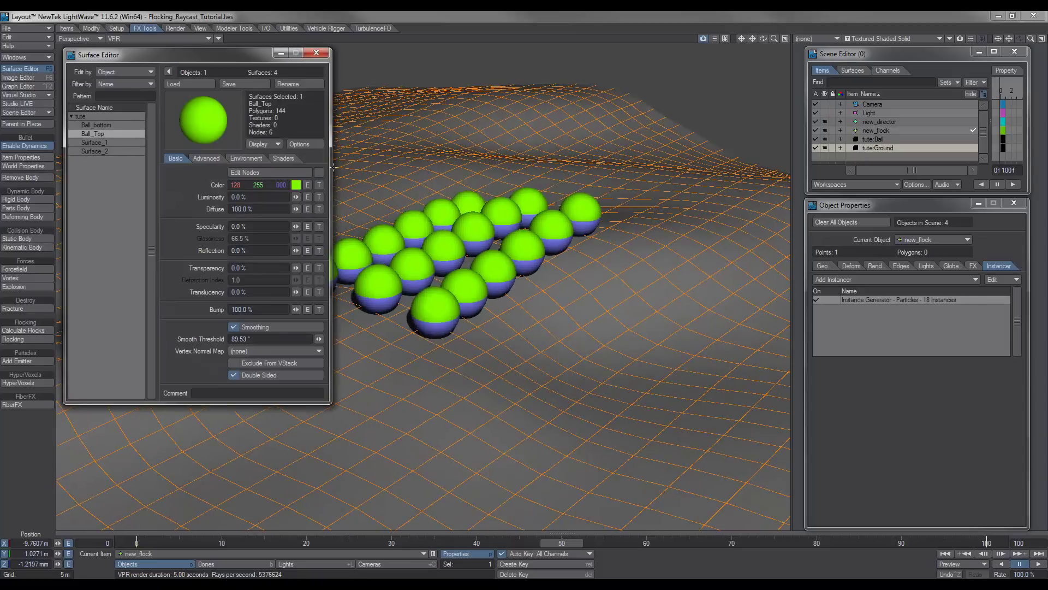
click(107, 125)
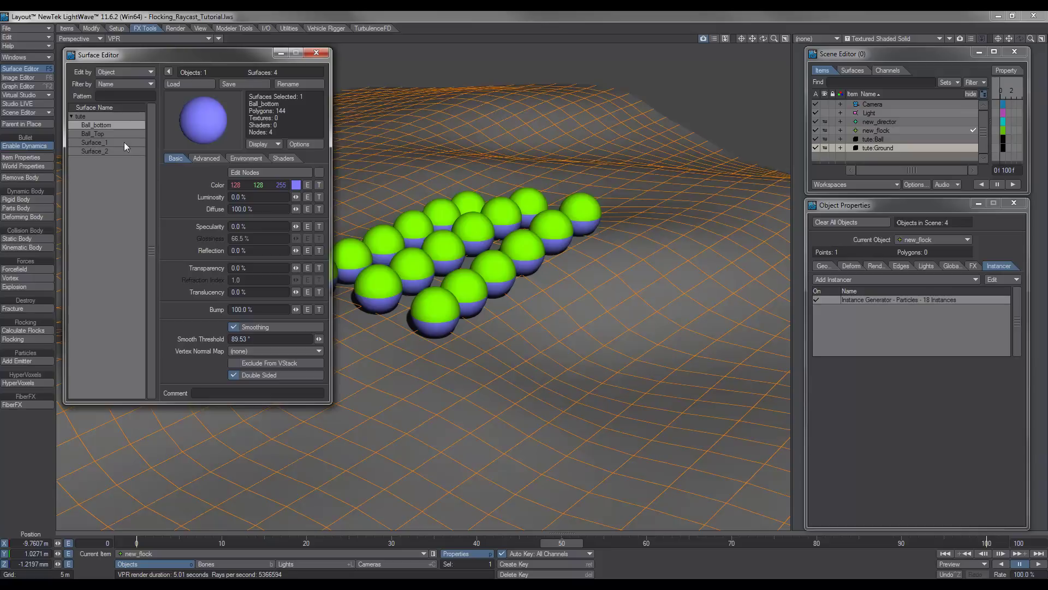
click(317, 173)
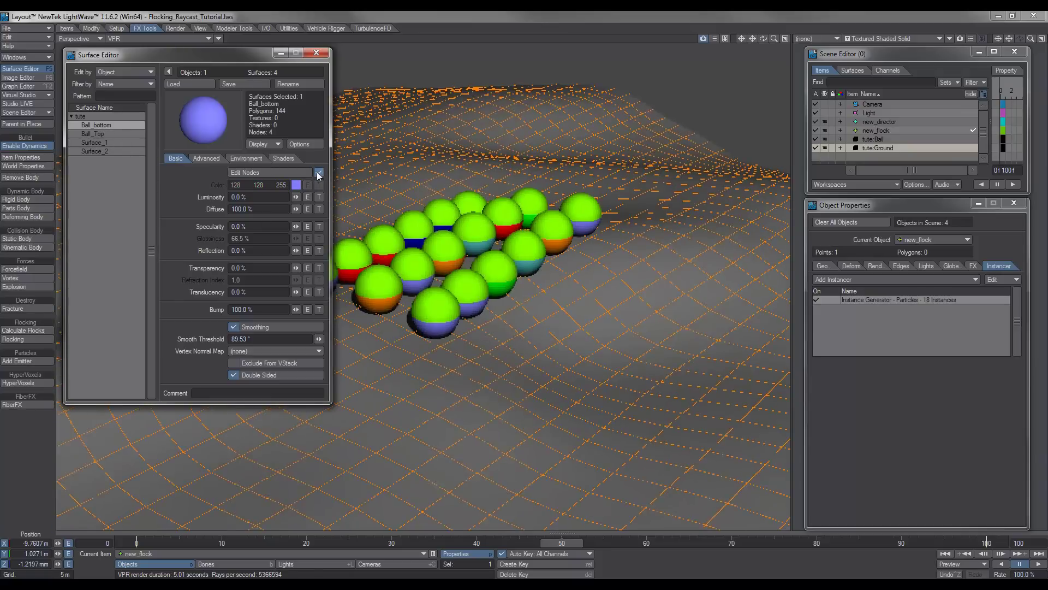
Select Ball_Top, check its Color texture layers, and enable Edit Nodes for its colour
click(110, 134)
click(319, 184)
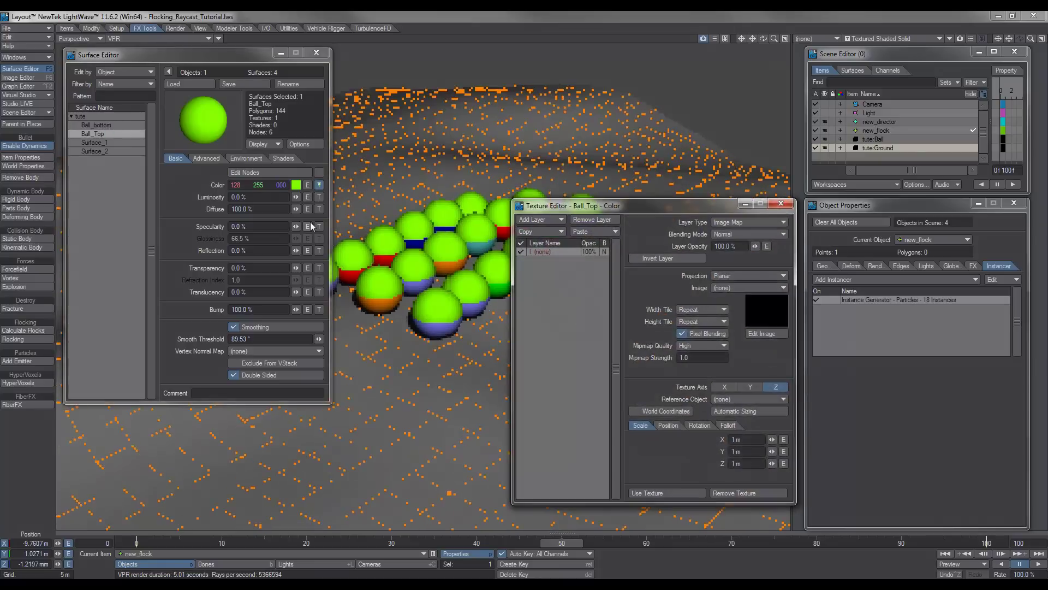
click(780, 204)
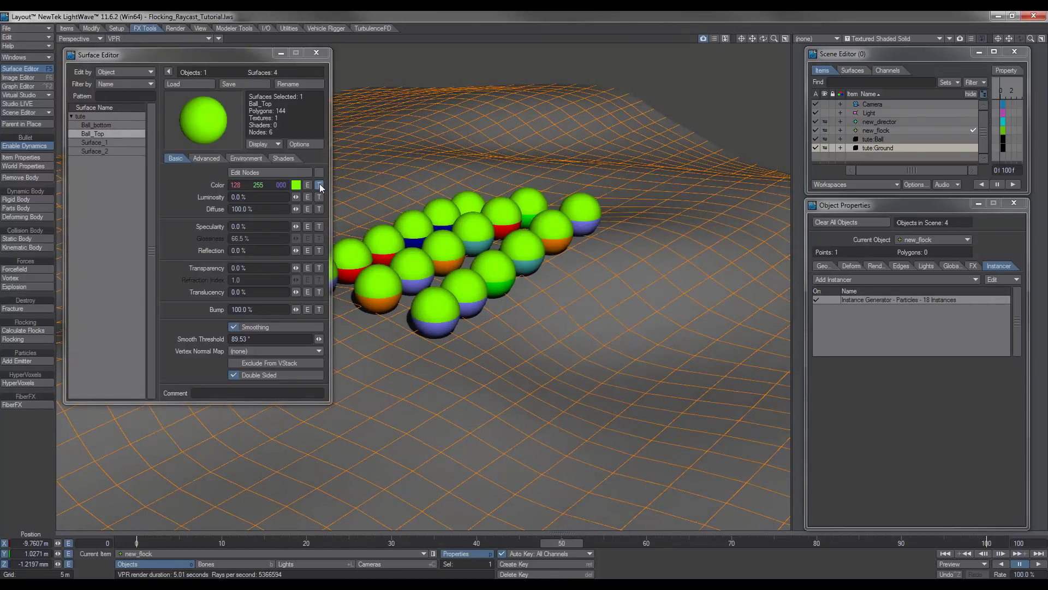
click(319, 185)
click(782, 203)
click(318, 172)
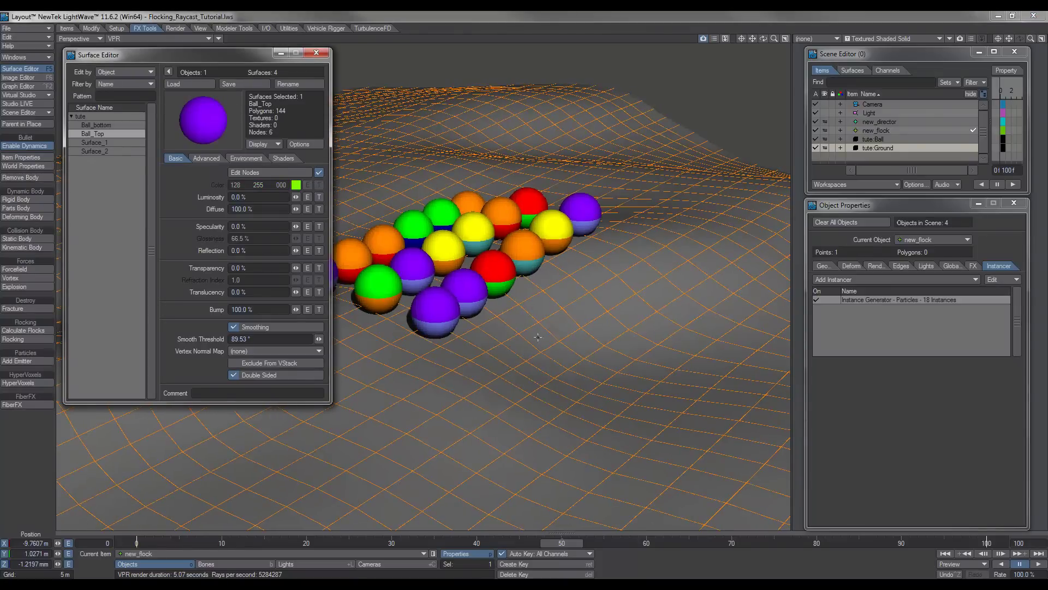
alt+drag(484, 294, 395, 259)
In Ball_Top's node graph, disconnect Gradient (1) and feed Instance Info (2) Fixed Random into Gradient (2)
click(277, 172)
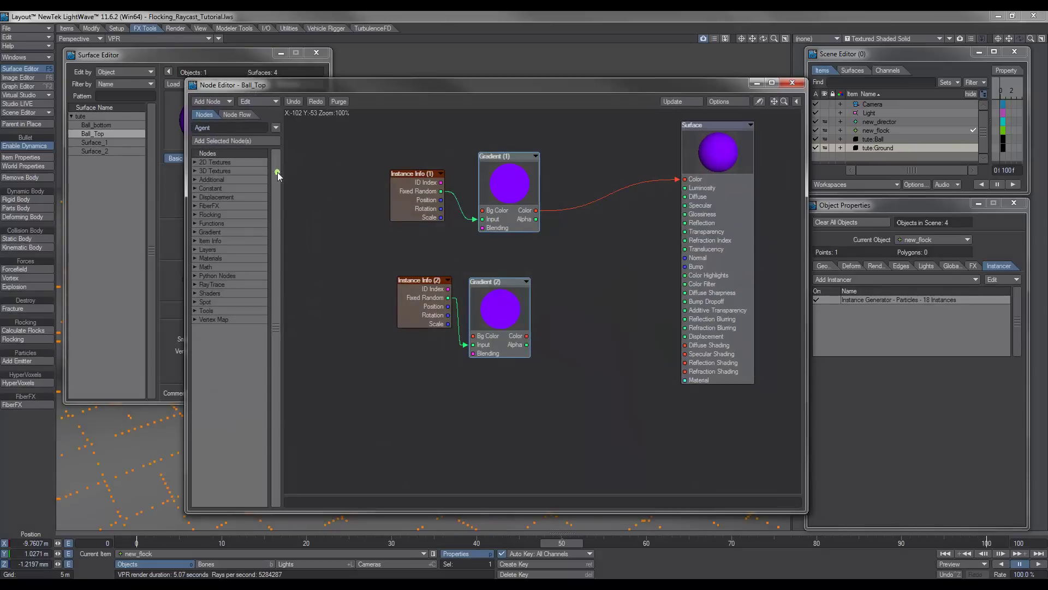
drag(676, 186, 601, 186)
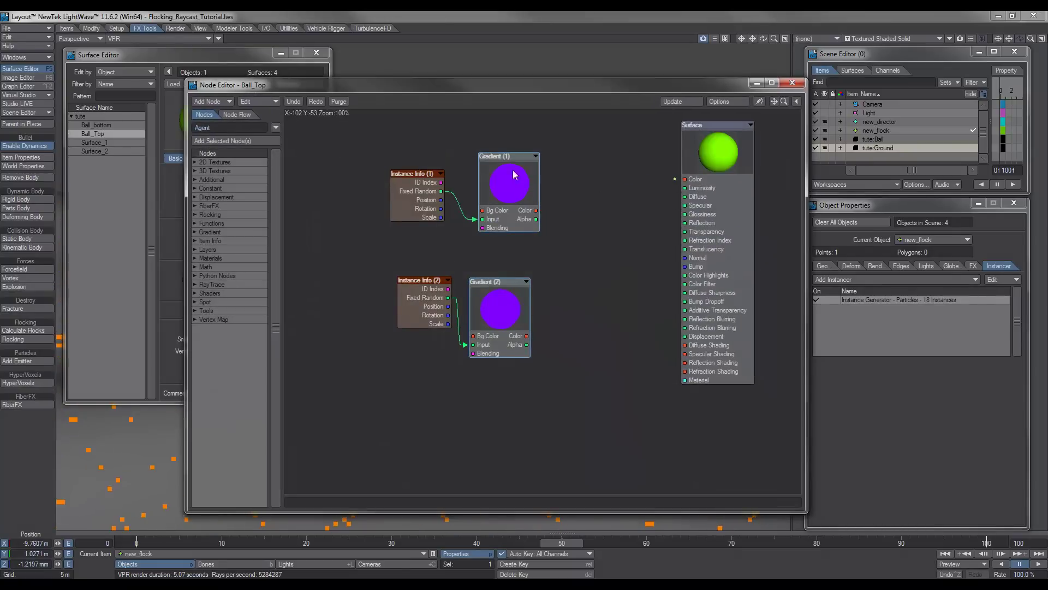
click(420, 188)
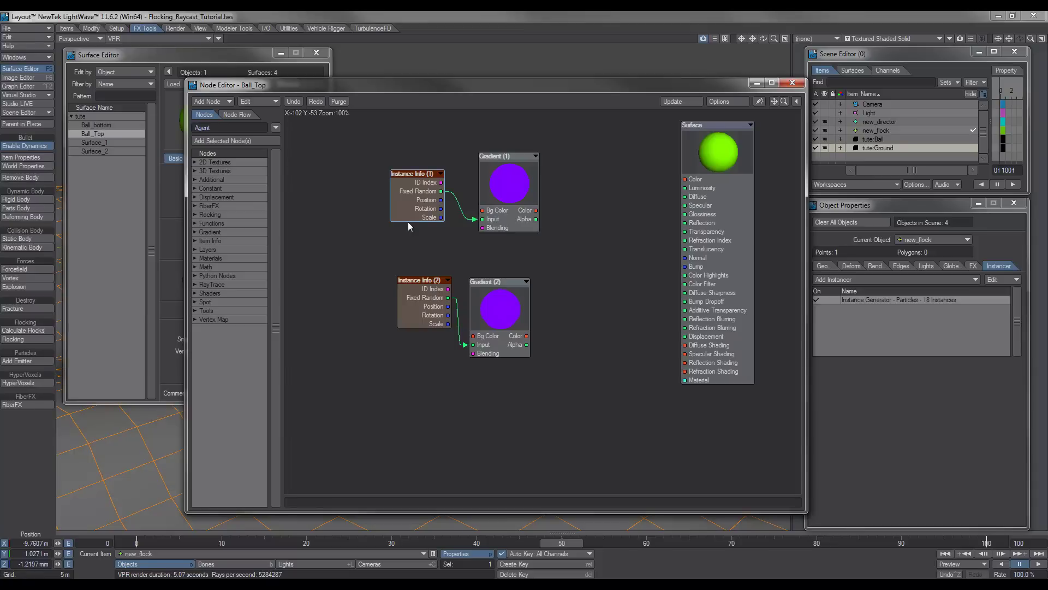
click(204, 303)
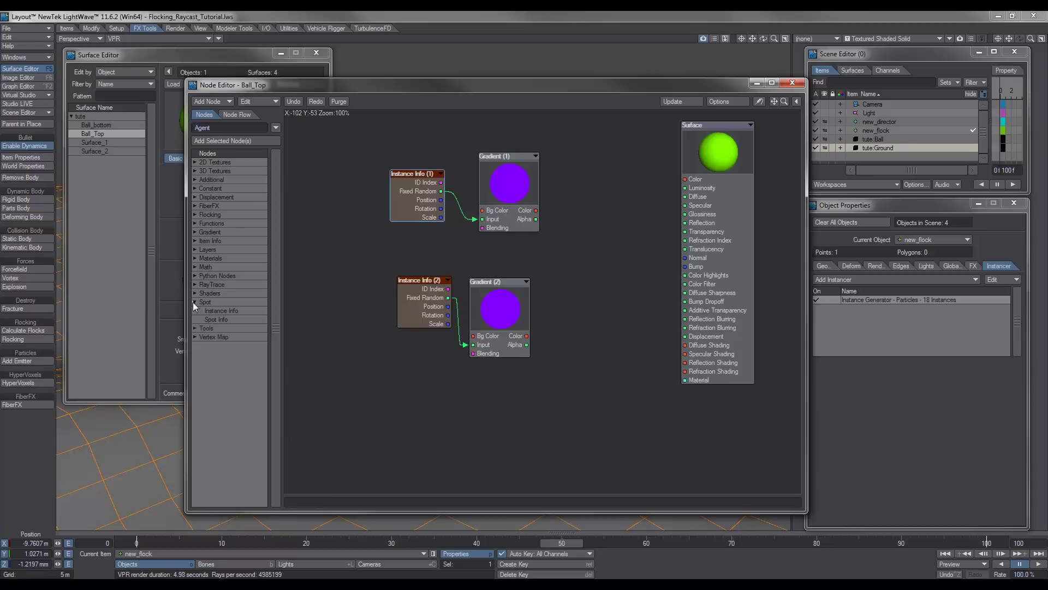
double_click(220, 310)
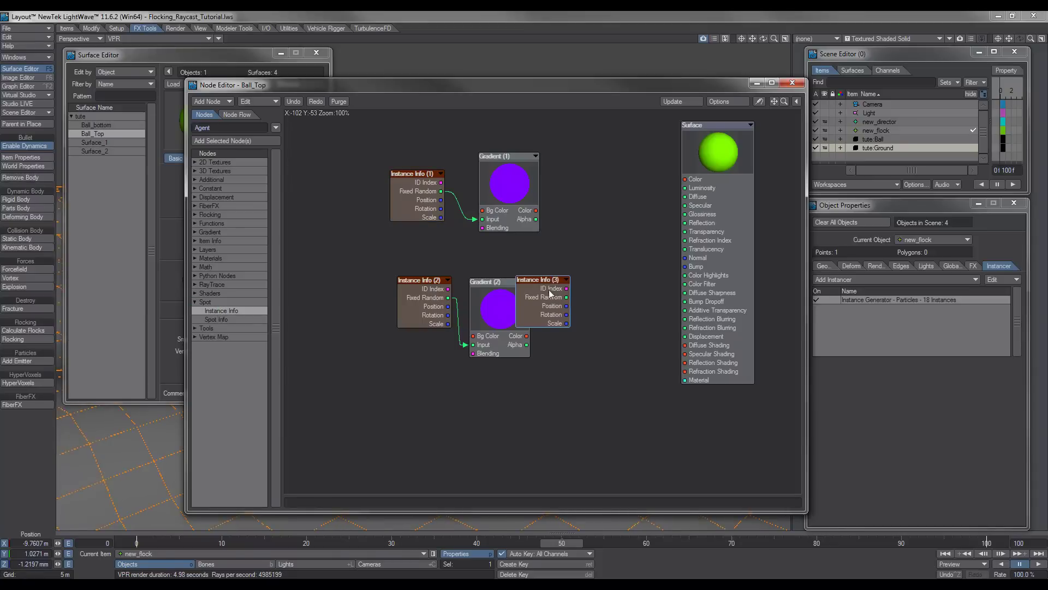
drag(549, 295, 329, 252)
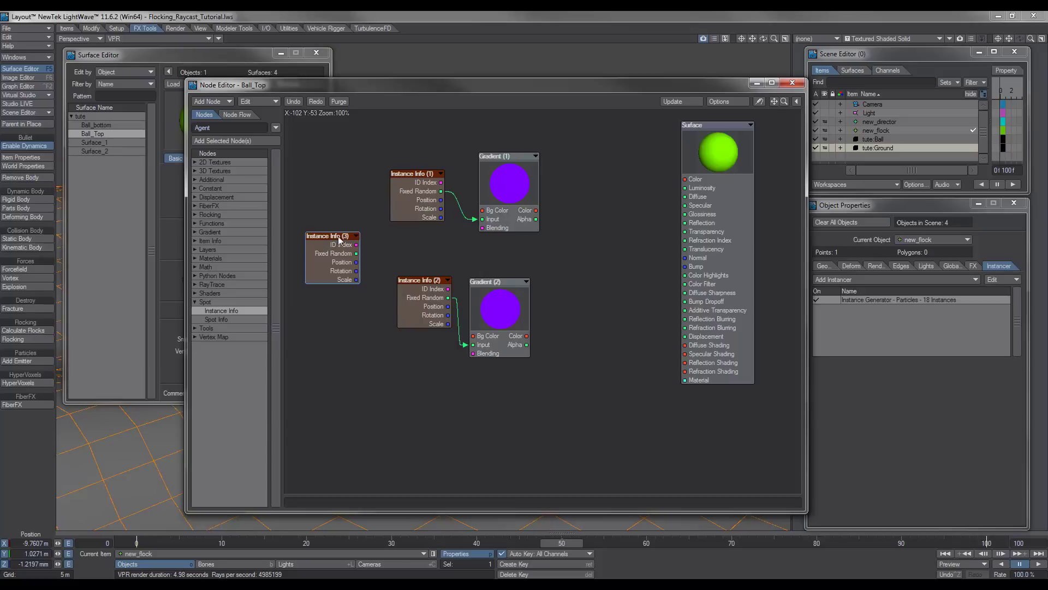
drag(477, 219, 470, 245)
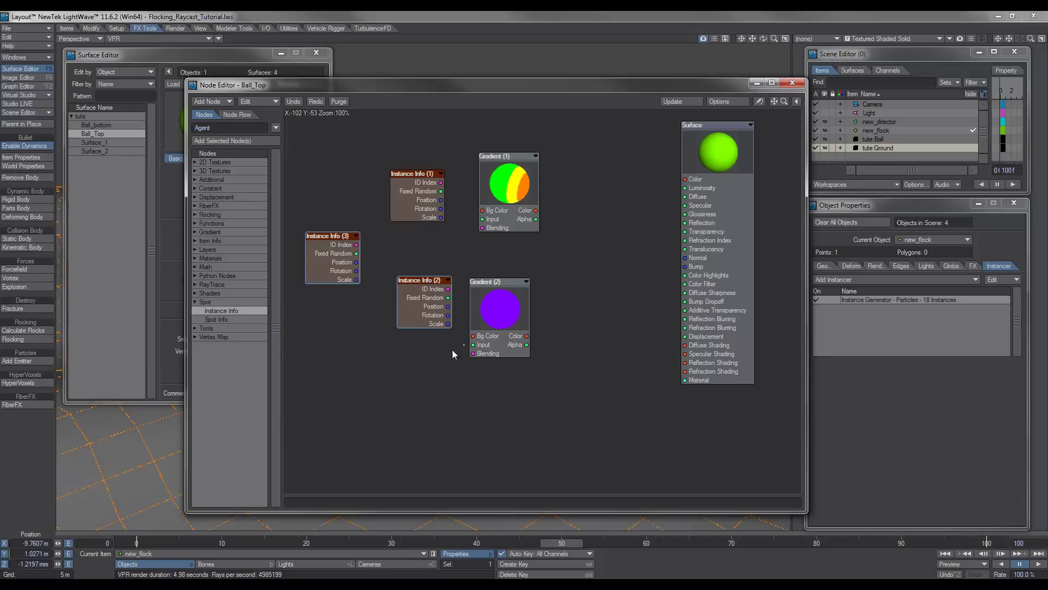
drag(462, 335, 472, 345)
click(350, 251)
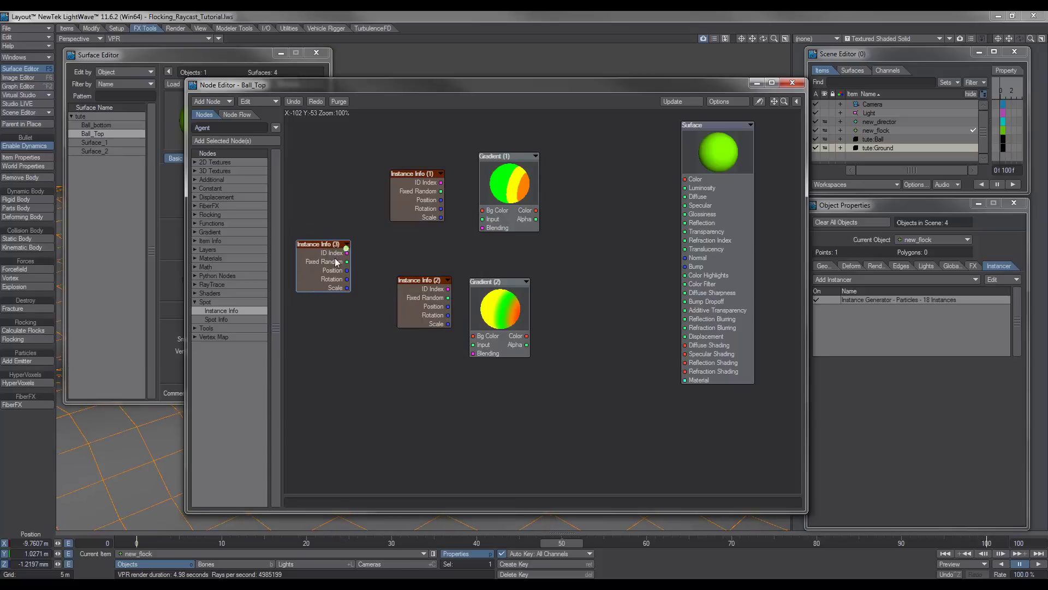
key(Delete)
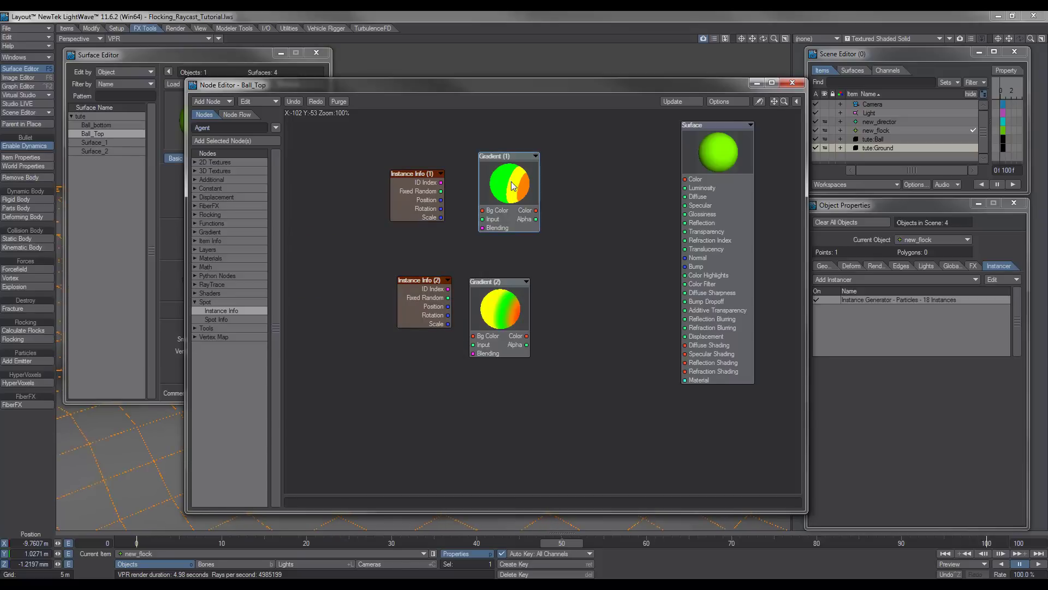
Review the colour keys of Gradient (1) and Gradient (2)
double_click(513, 185)
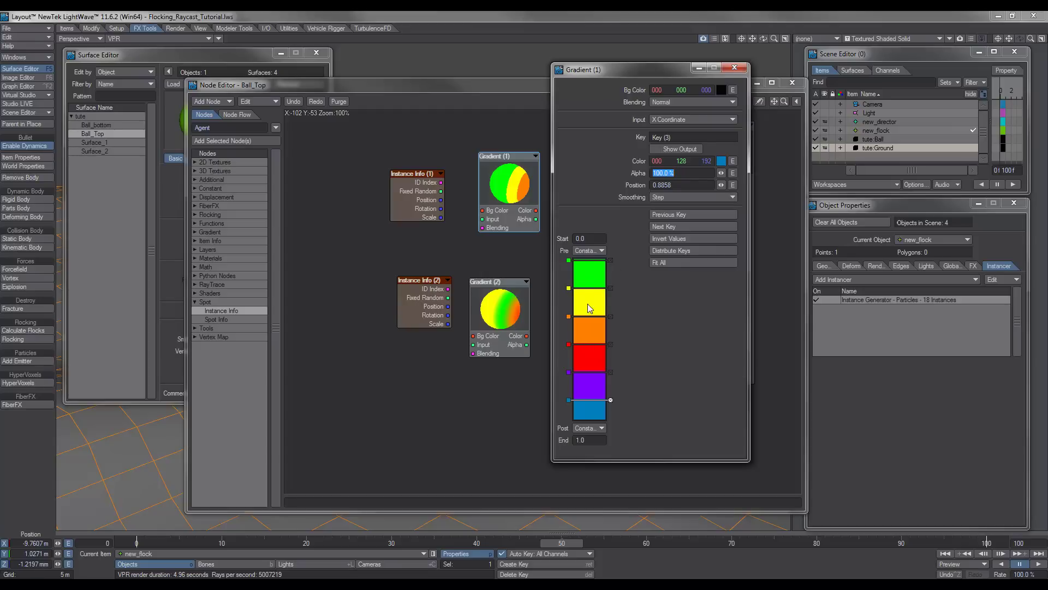
click(733, 68)
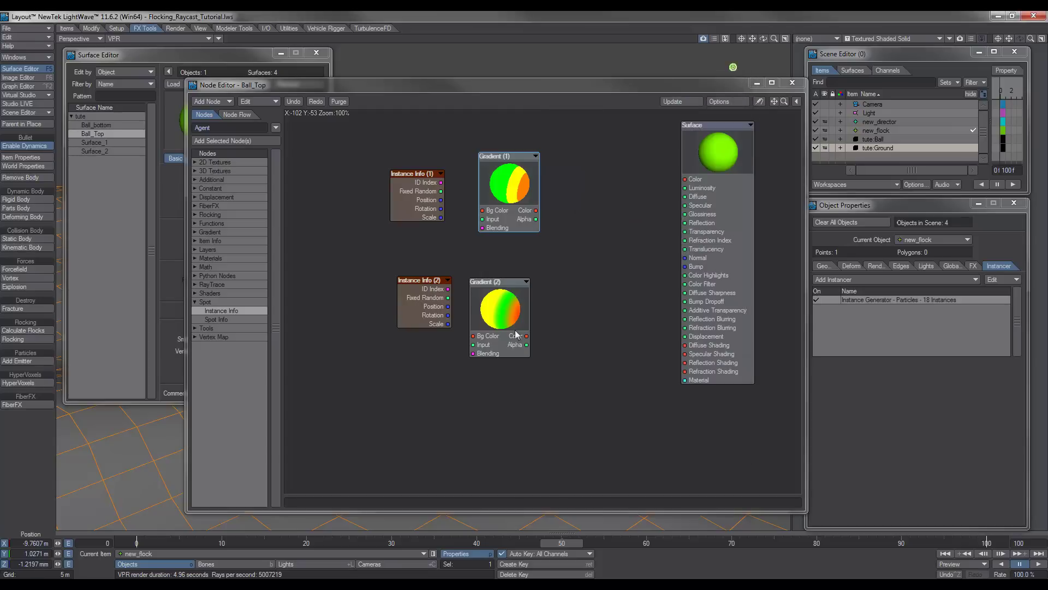
double_click(503, 307)
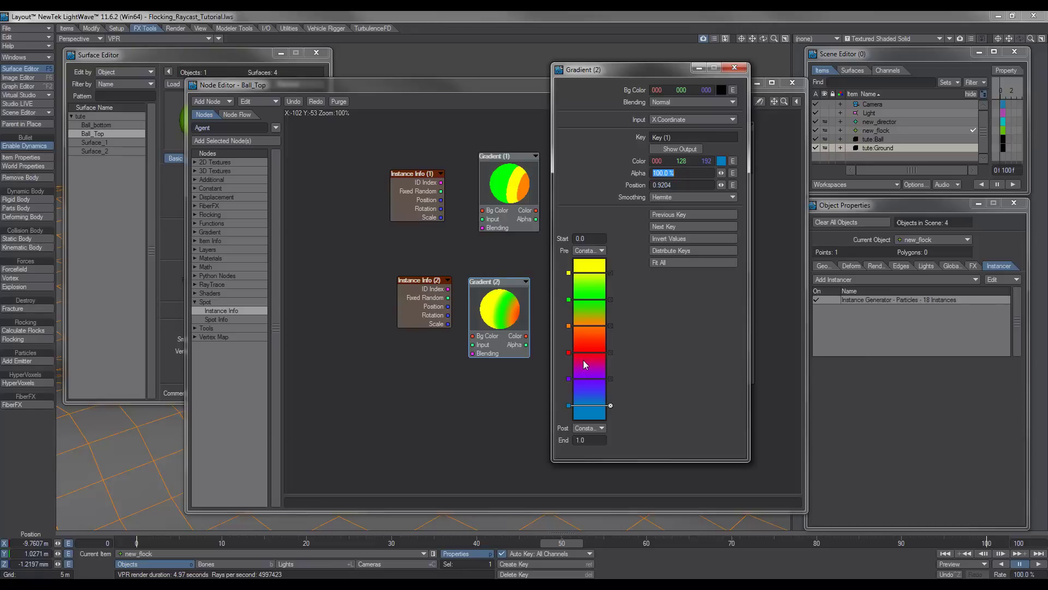
click(734, 68)
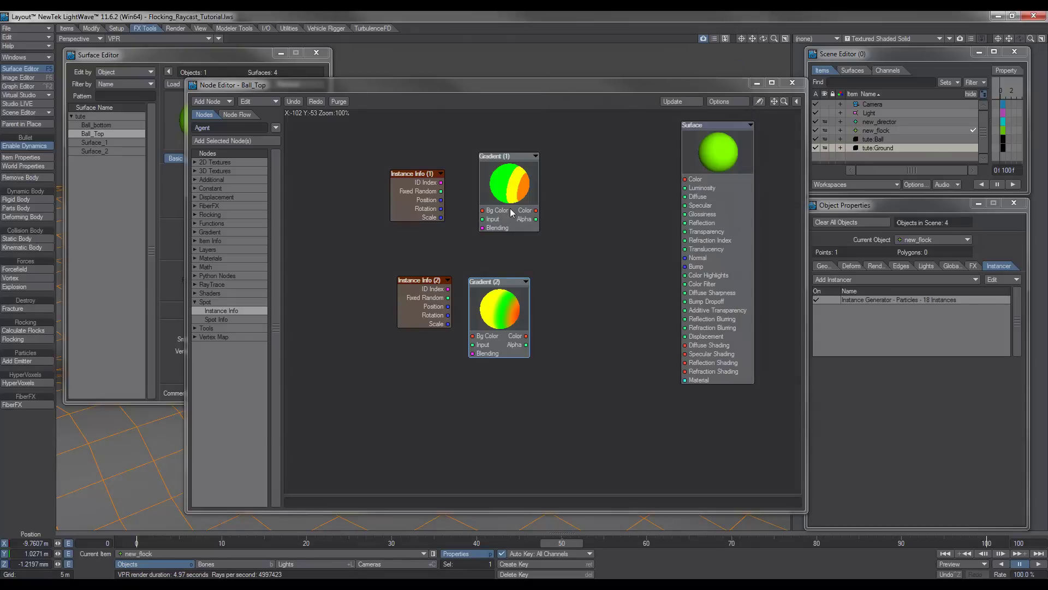
Connect Instance Info (1) Fixed Random to Gradient (1), and Gradient (1) Color to Surface Color
drag(407, 197, 397, 205)
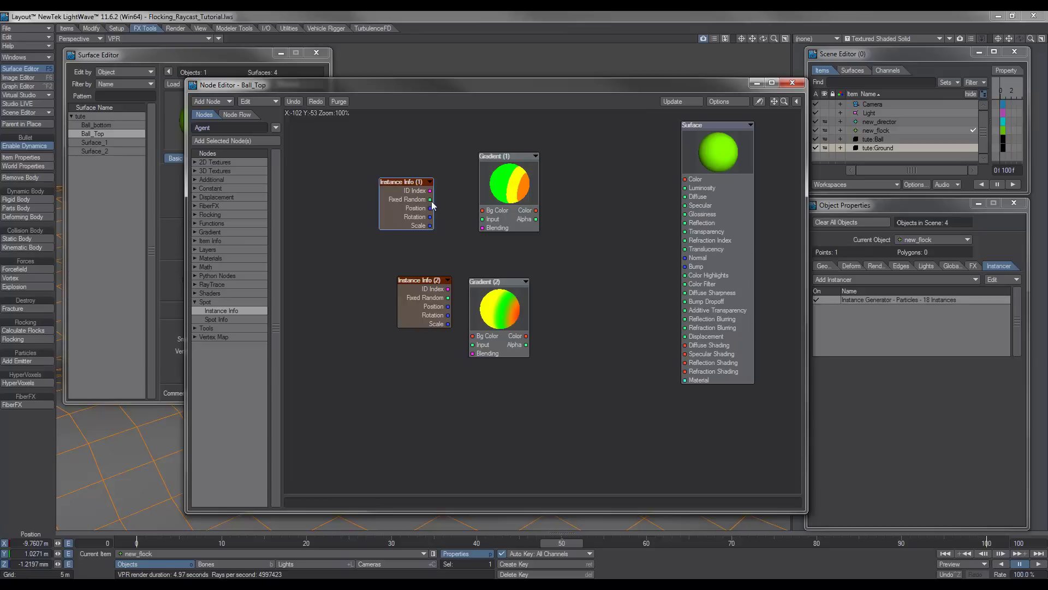
drag(430, 200, 684, 179)
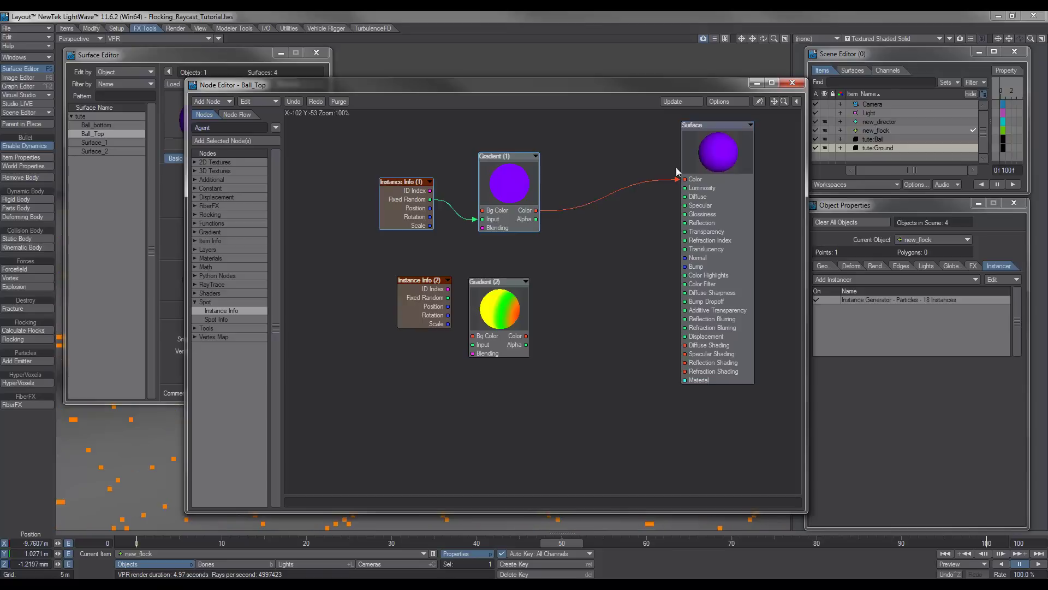
drag(666, 86, 666, 90)
click(792, 86)
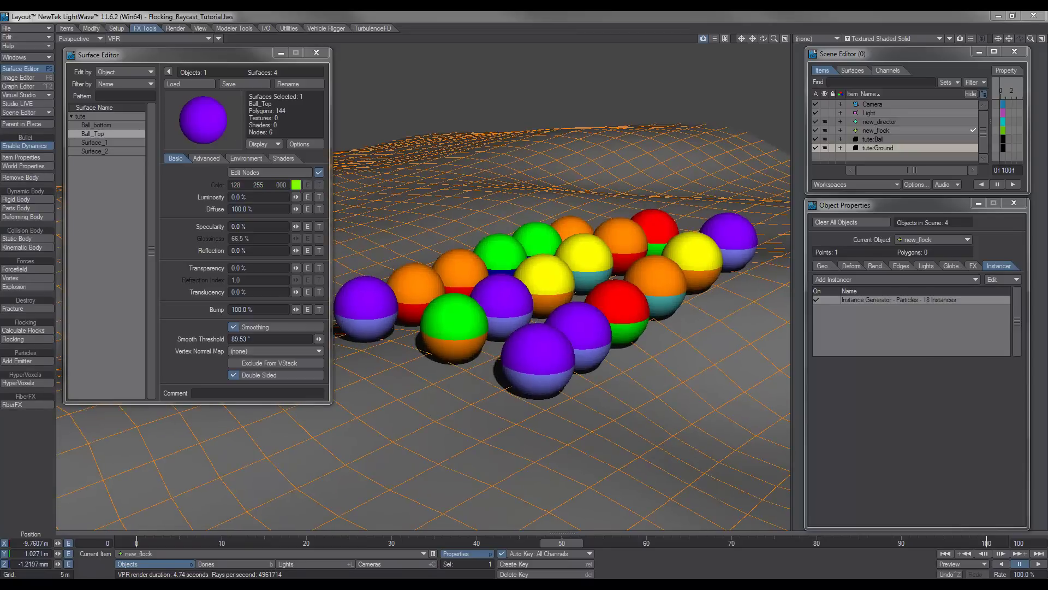
Inspect the colour keys of Ball_bottom's Gradient (1) node in its node network
click(109, 125)
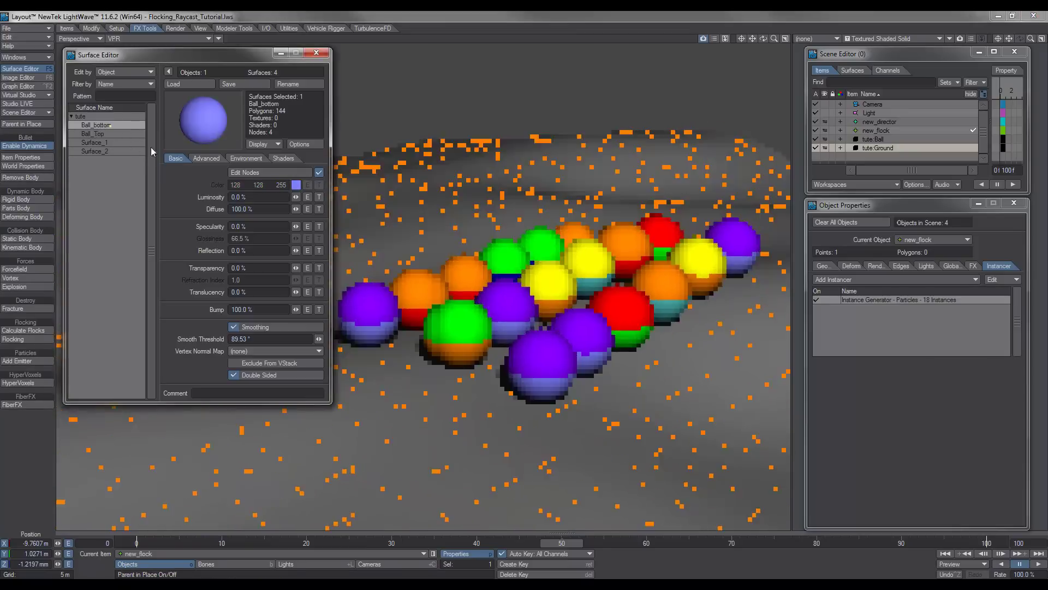
click(267, 172)
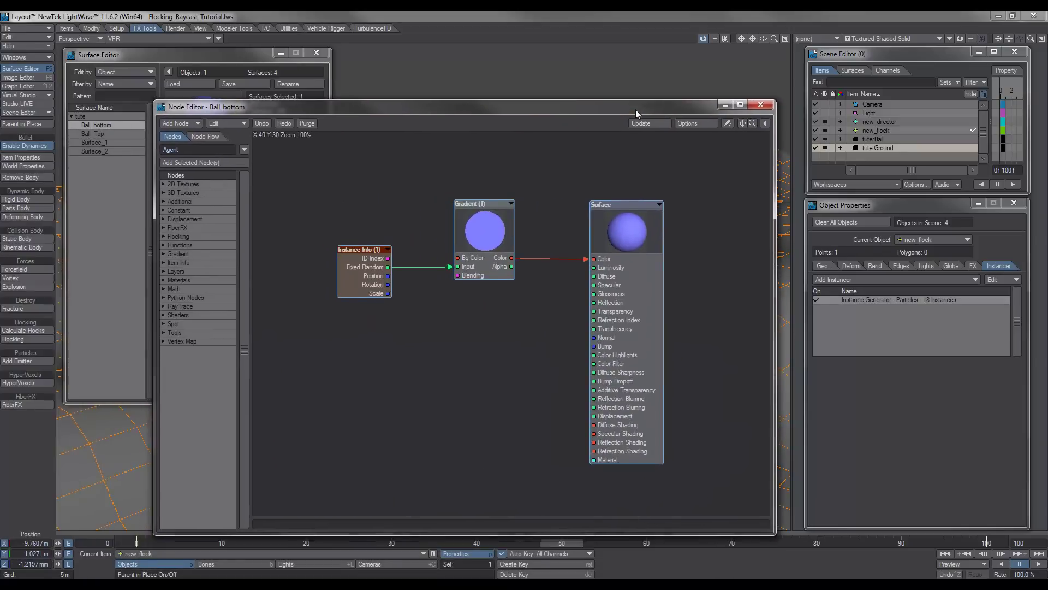
double_click(498, 228)
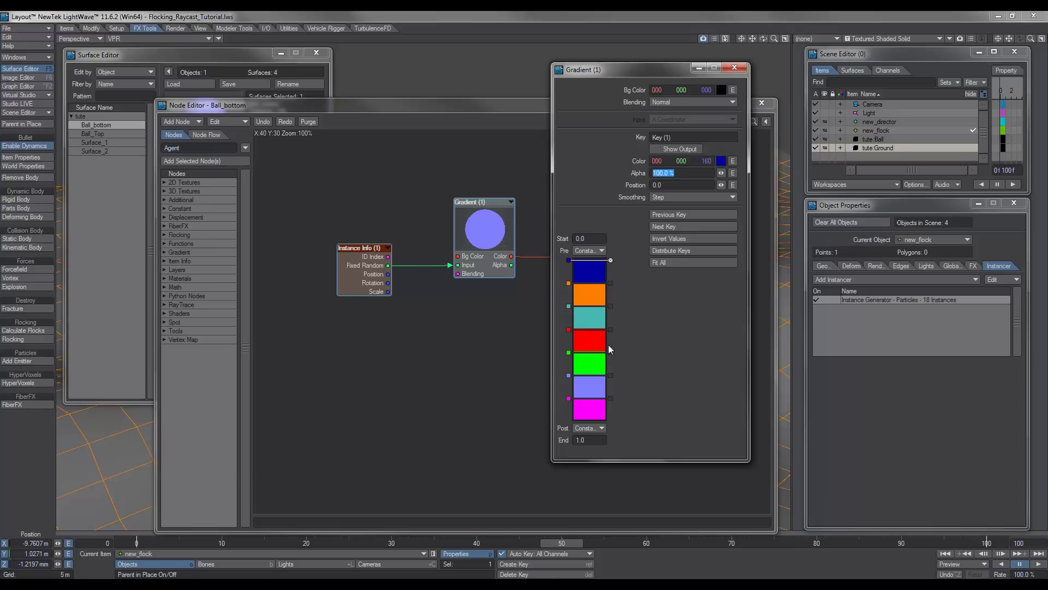
Close the gradient settings, the node editor and the Surface Editor without changes
click(734, 68)
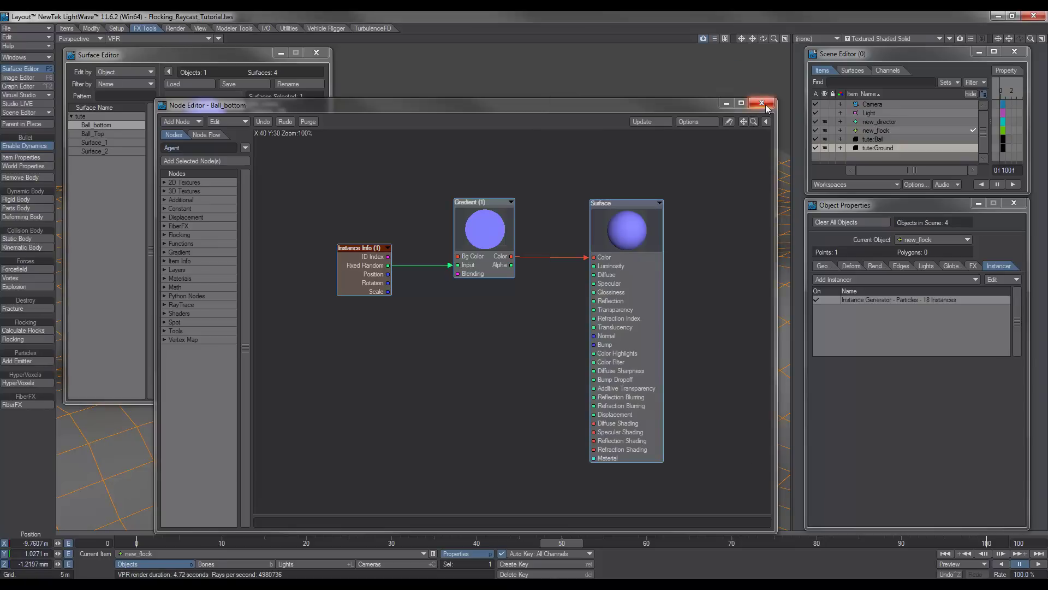
click(761, 103)
click(316, 53)
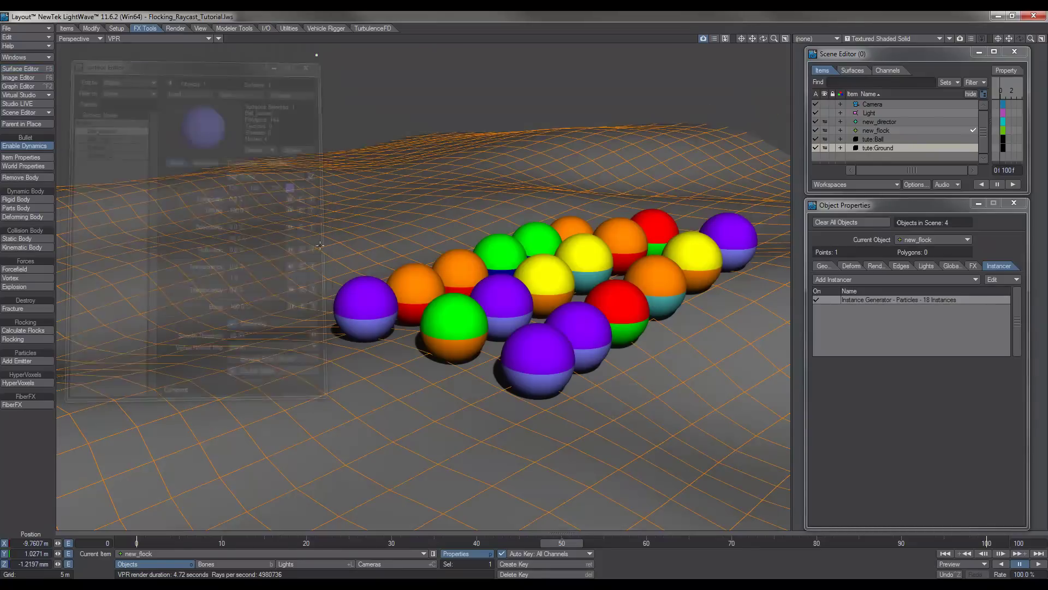
Scrub the timeline back to frame 38 to preview the coloured flock over the terrain
drag(568, 543, 459, 543)
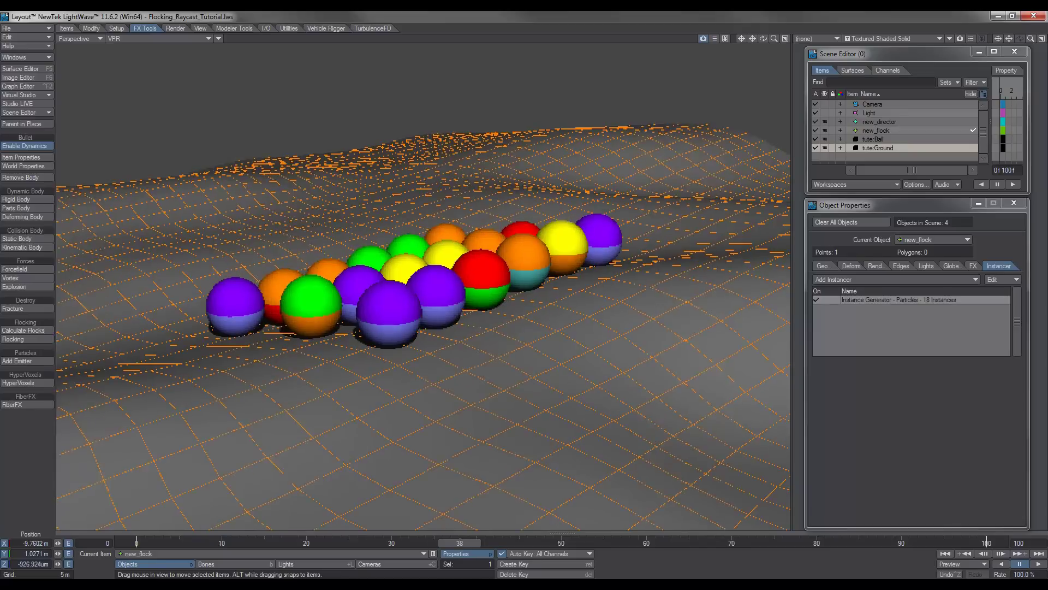